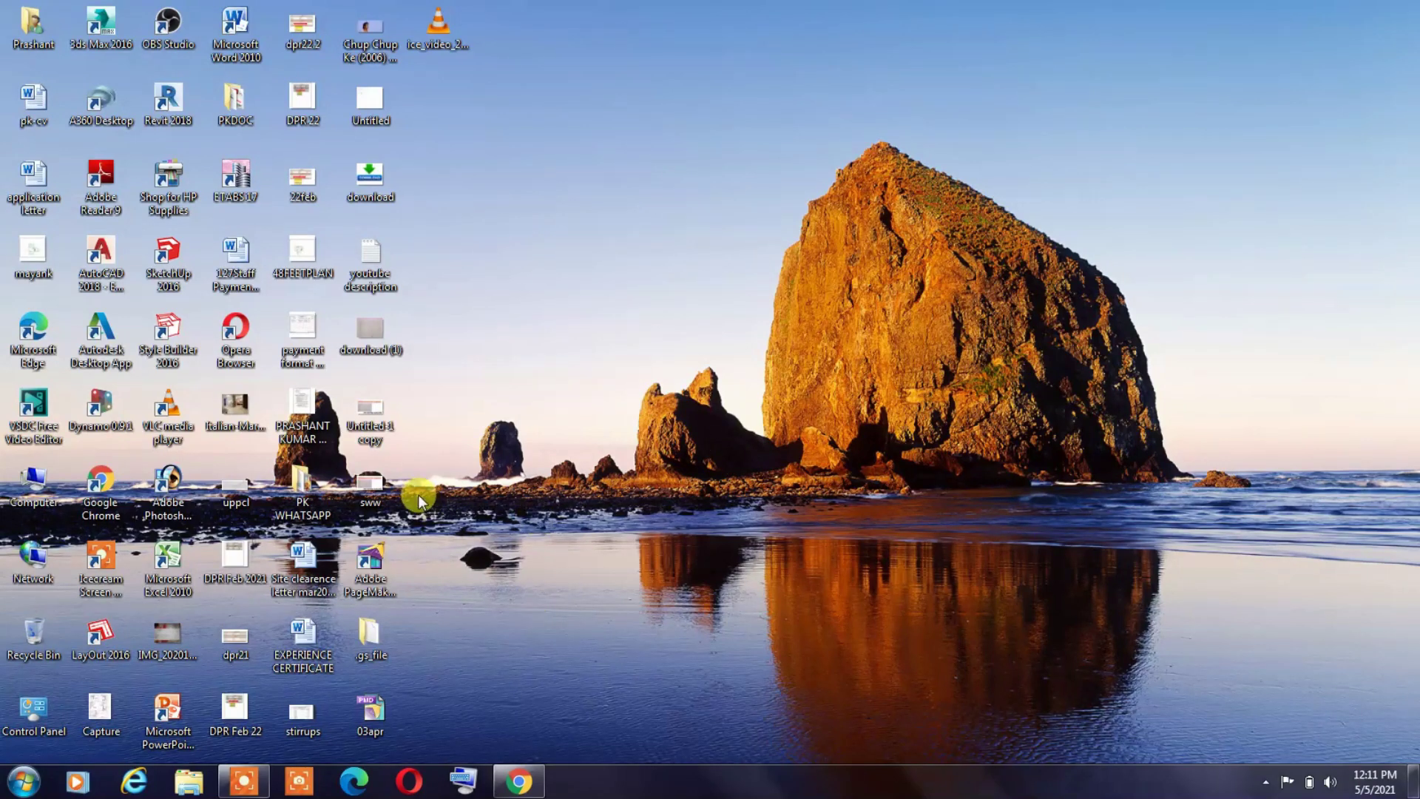
Open the Circular Stirrups workbook via Computer > New Volume (D:) > PK-BBS.
double_click(40, 484)
double_click(490, 129)
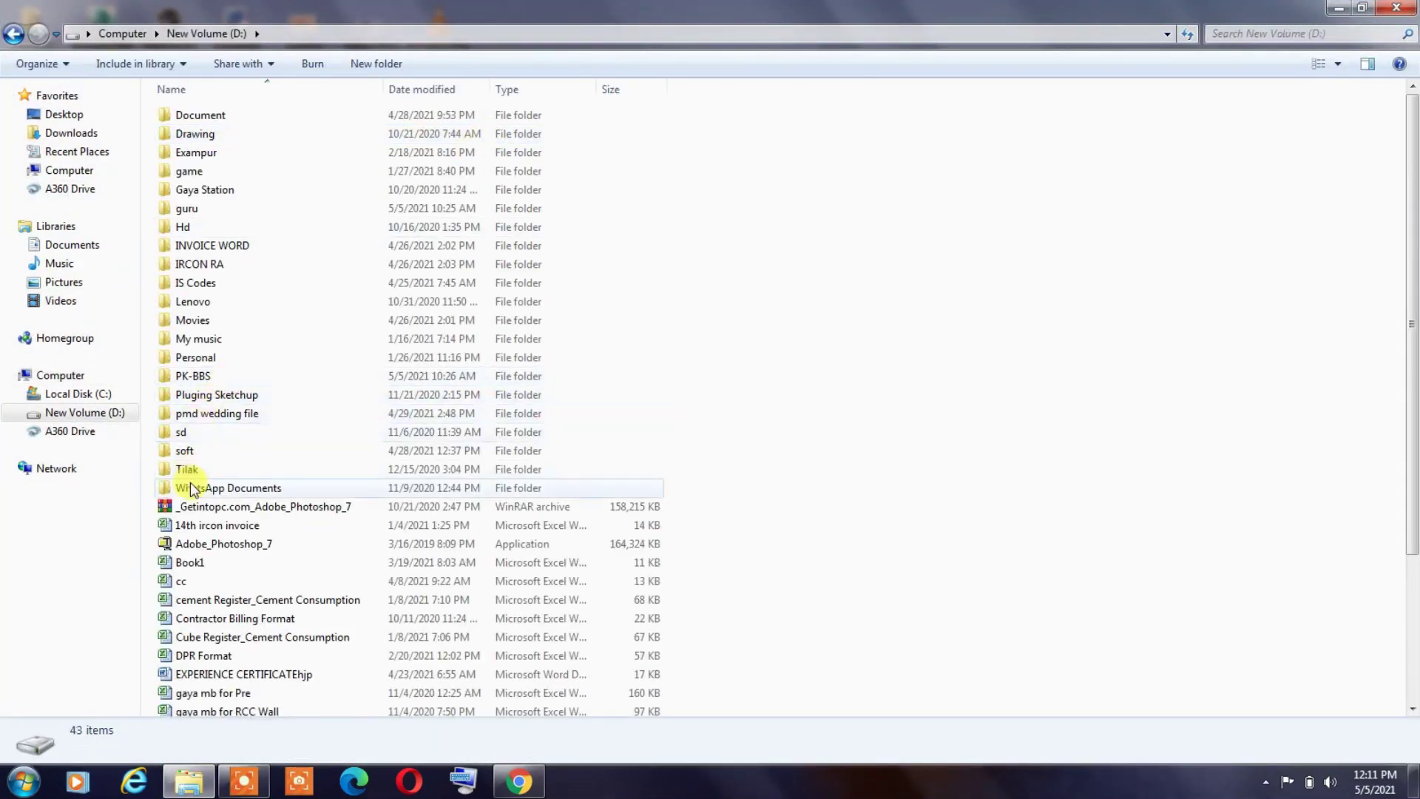
double_click(211, 376)
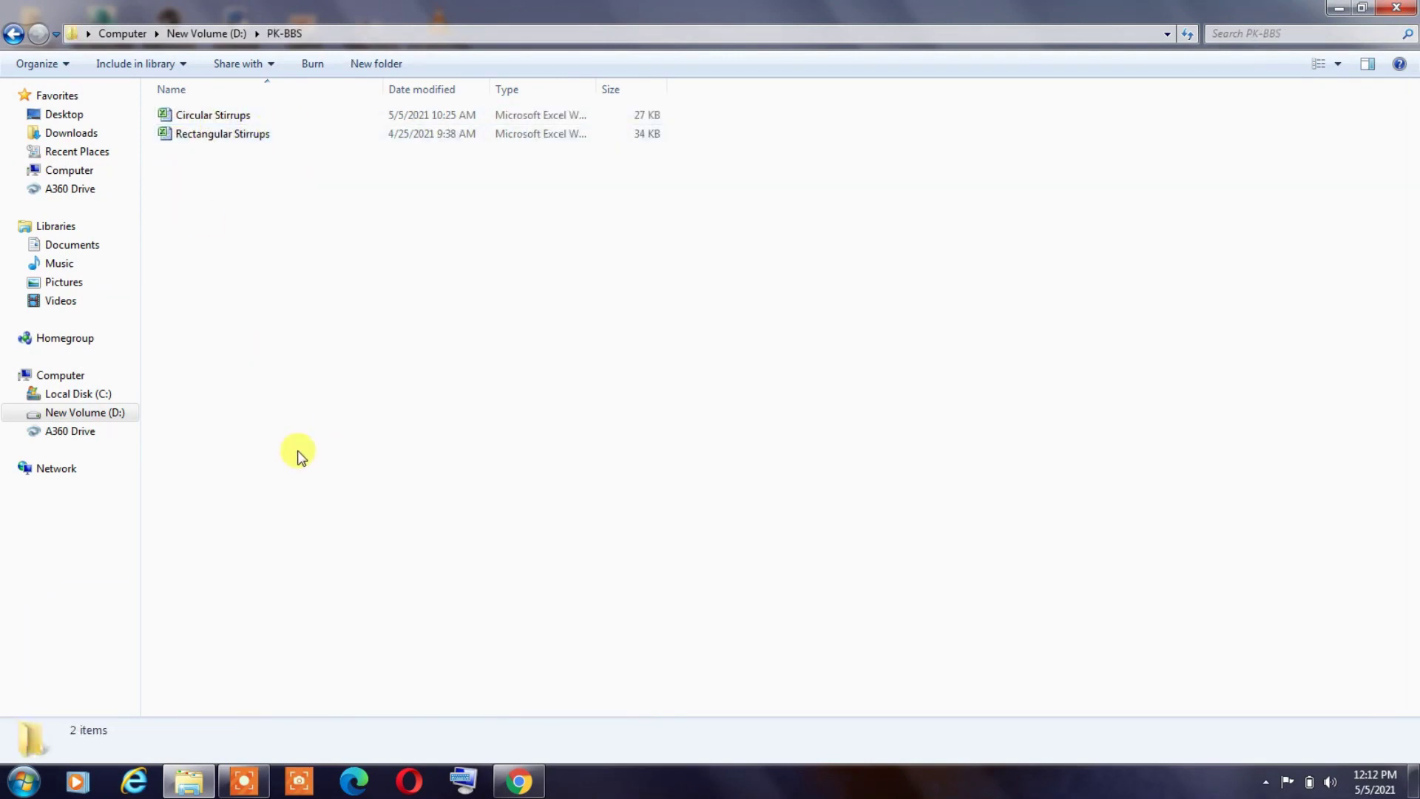
double_click(225, 117)
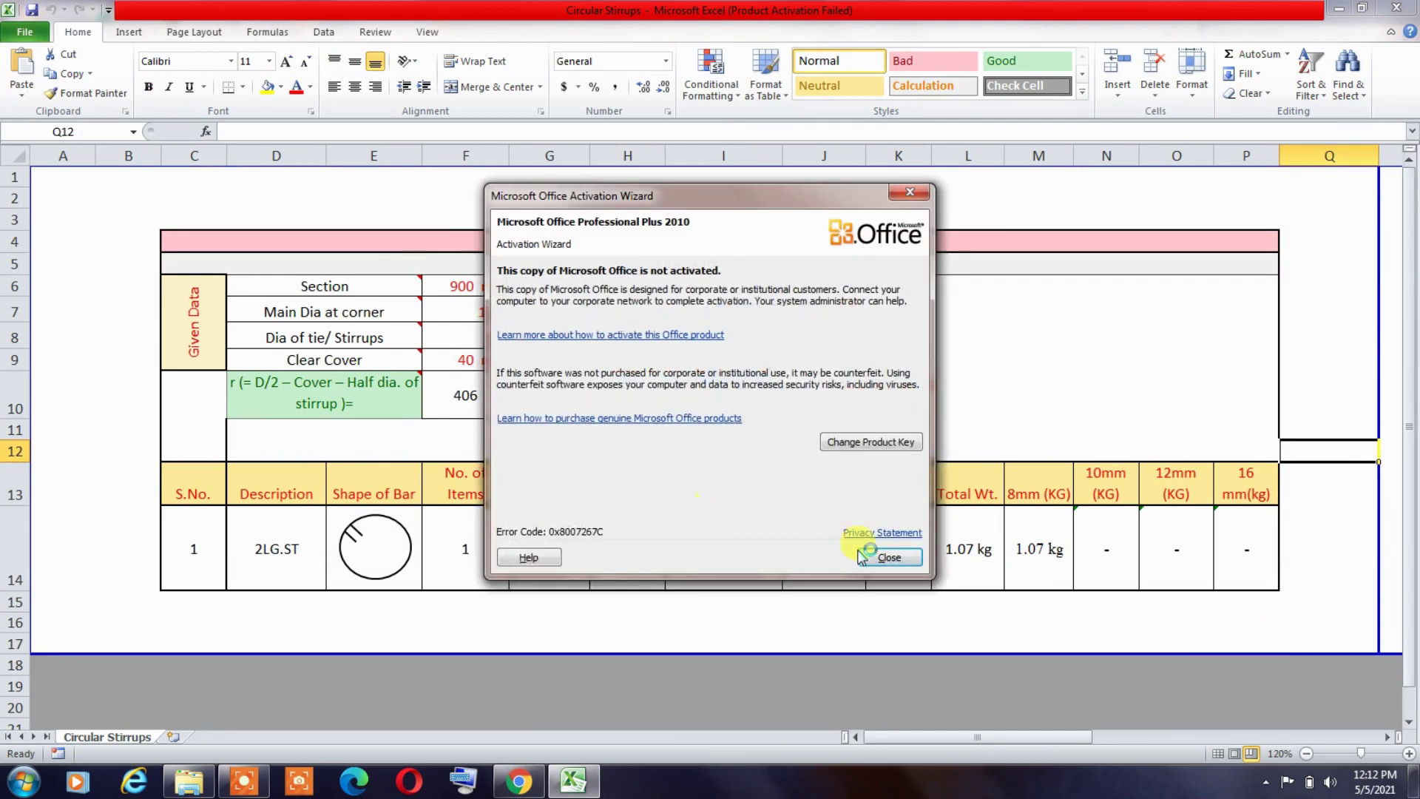
Close the Activation Wizard and adjust zoom and scroll so schedule columns B–Q show.
click(907, 576)
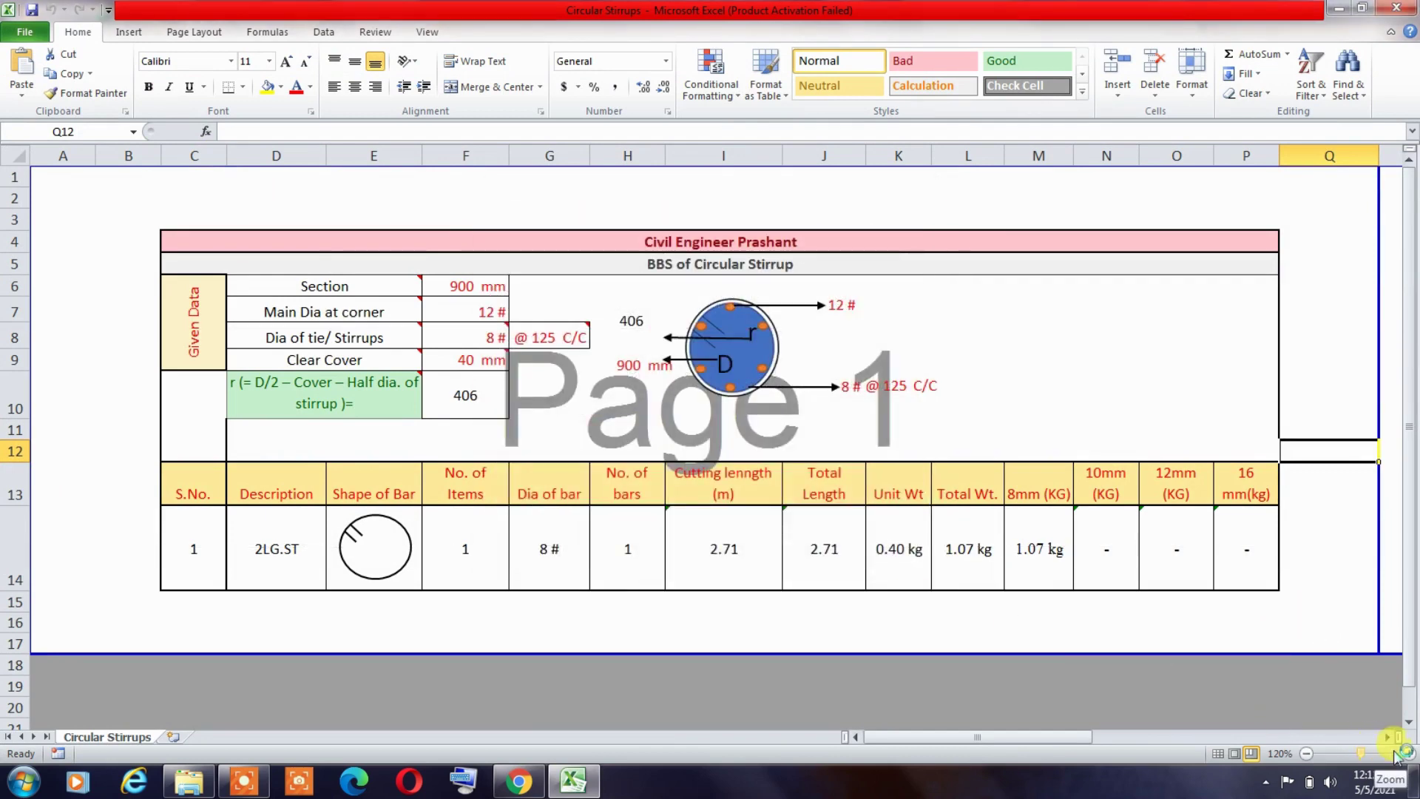
click(1410, 754)
click(1410, 754)
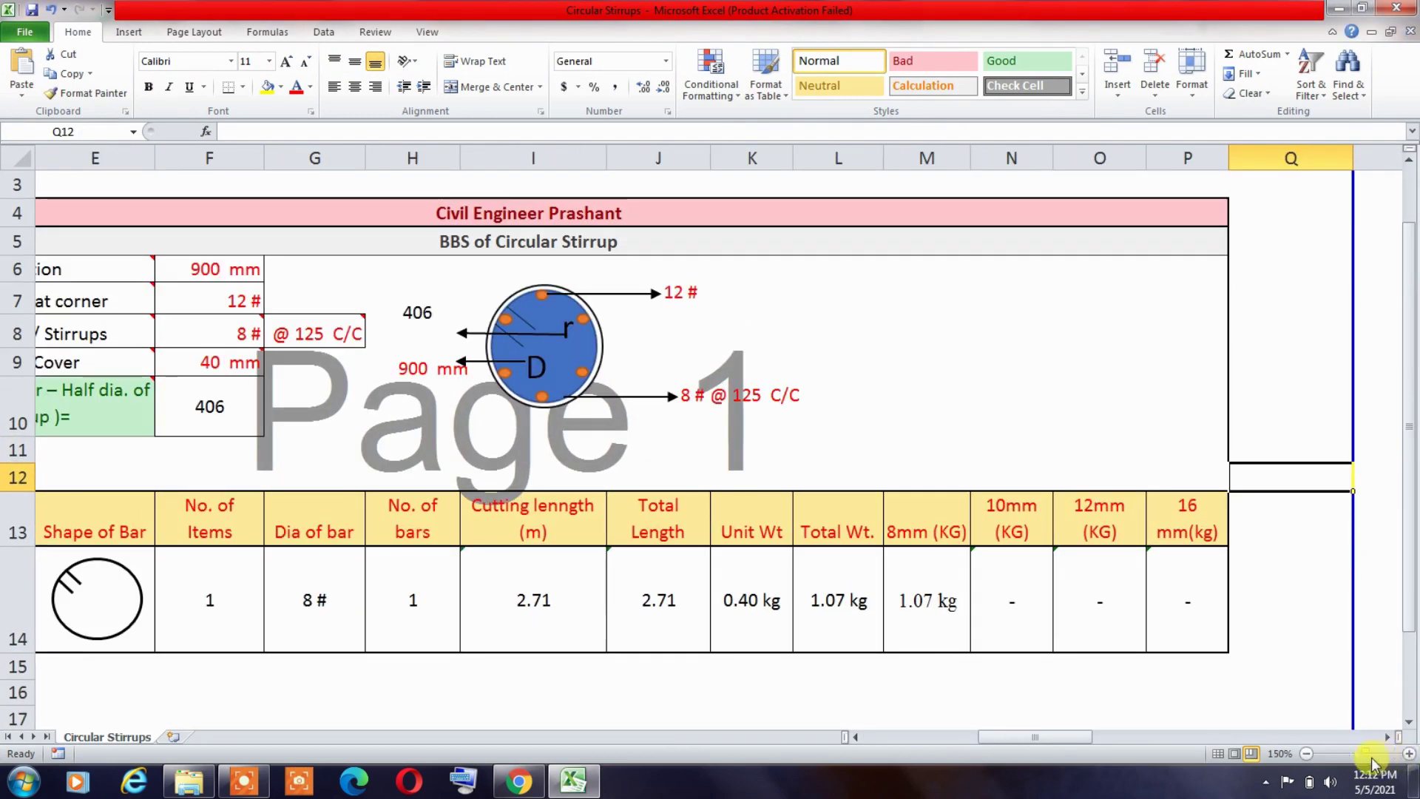
click(1305, 753)
click(1305, 753)
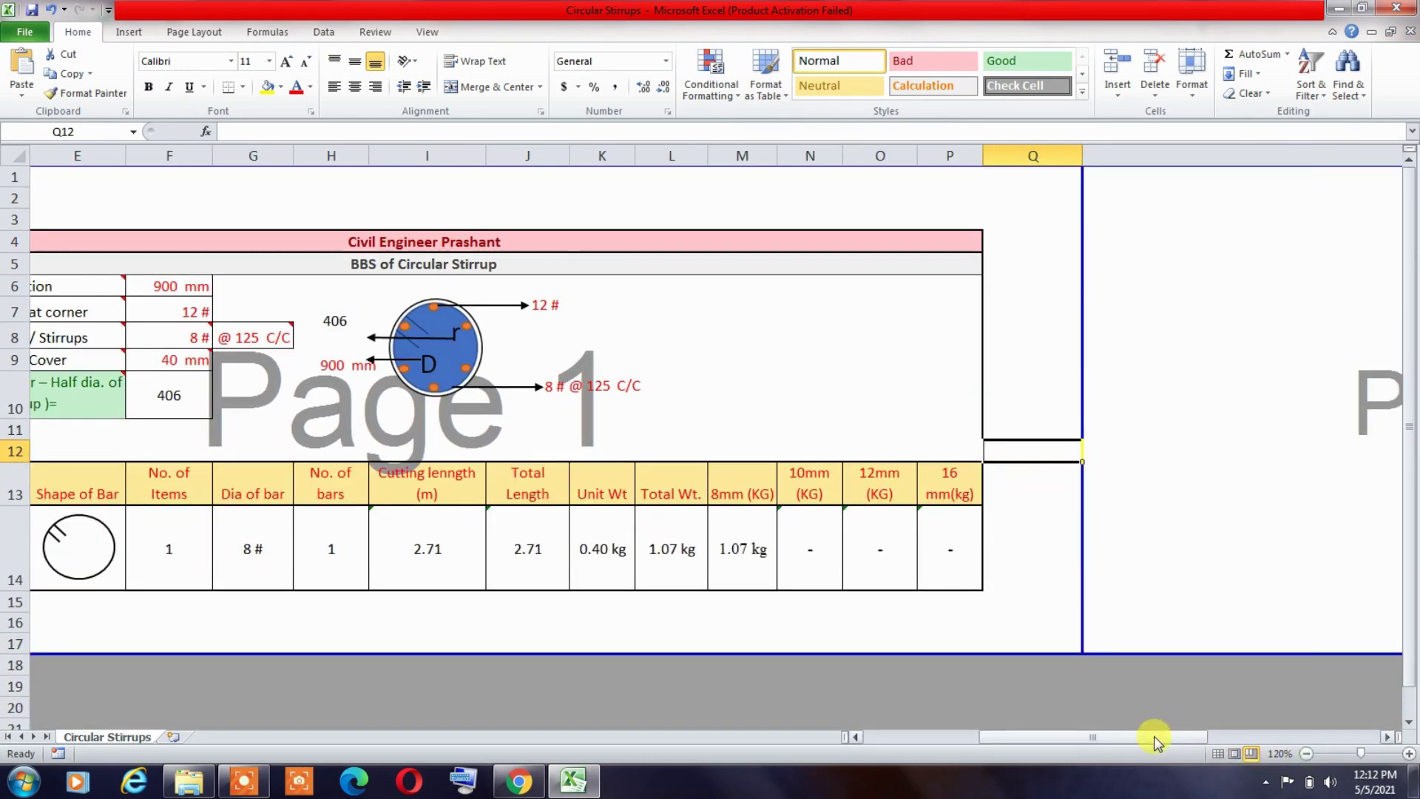
drag(1158, 742, 1073, 742)
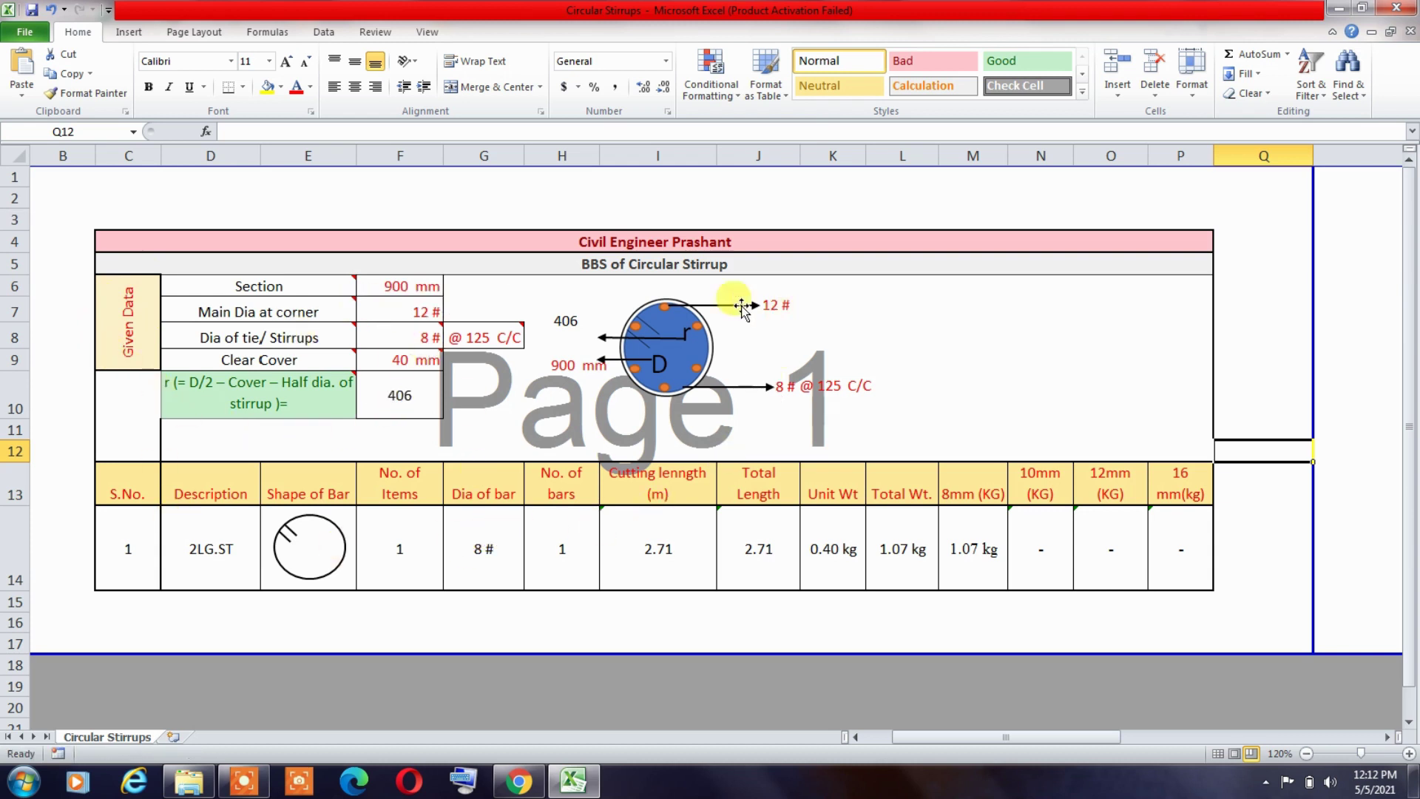
click(406, 286)
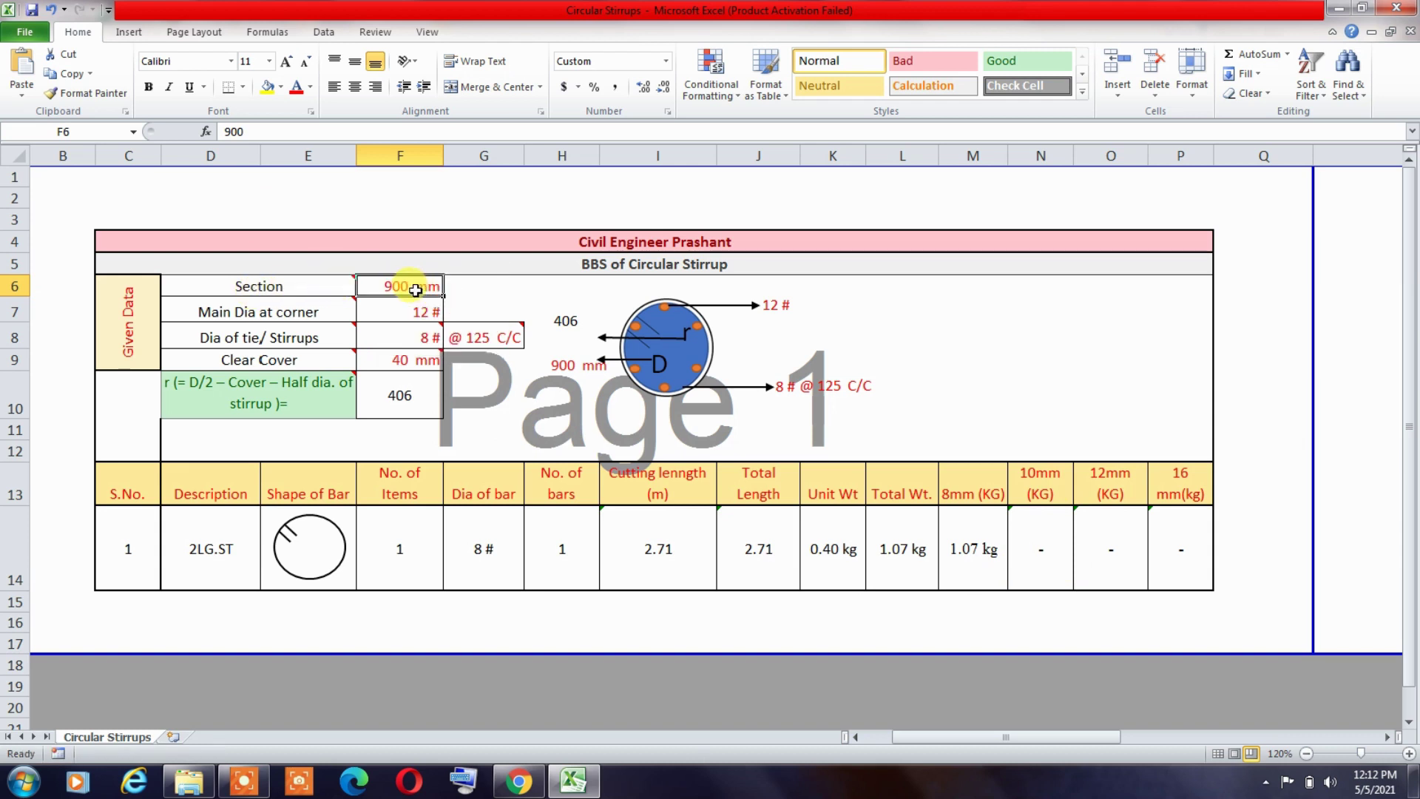
Set the section size in F6 to 600 mm.
text(6)
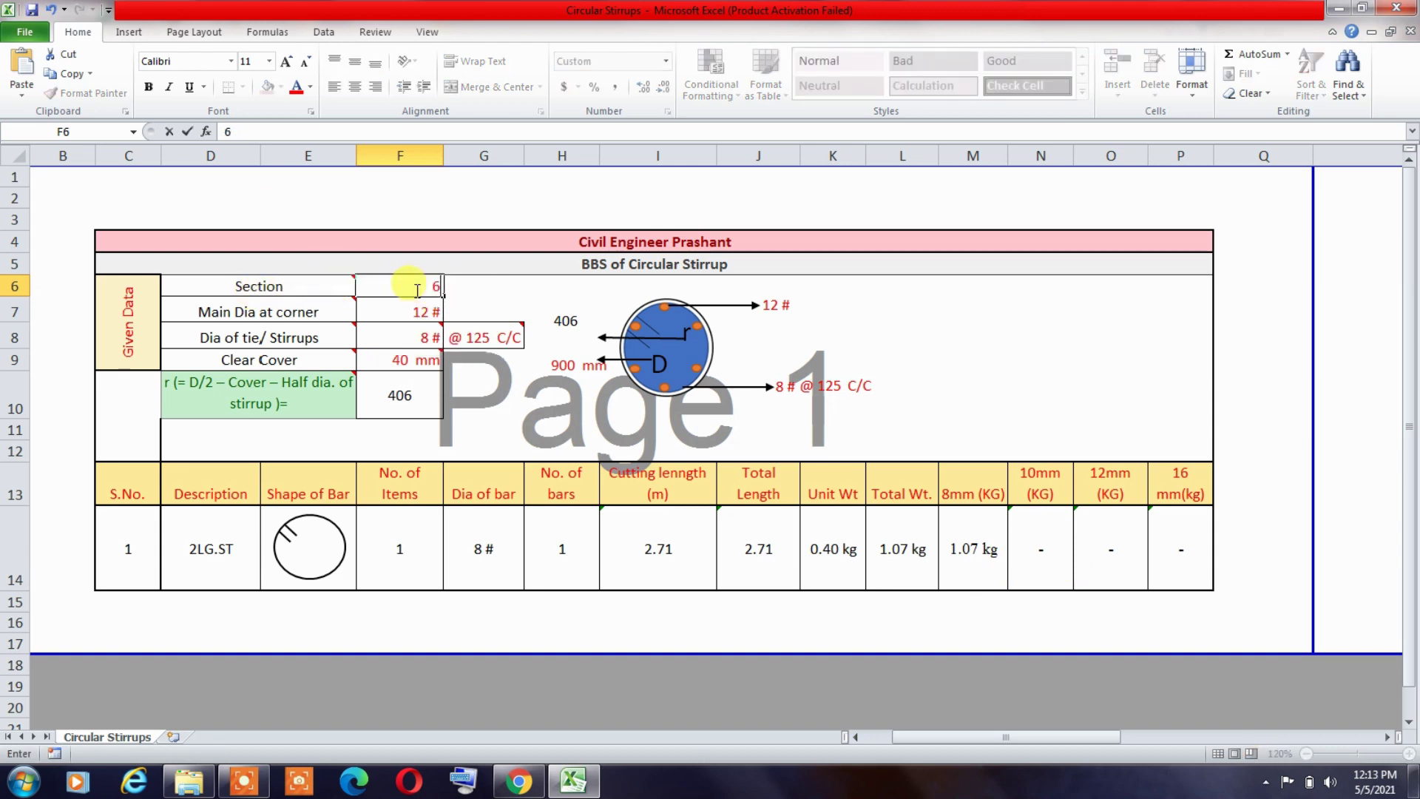
key(Return)
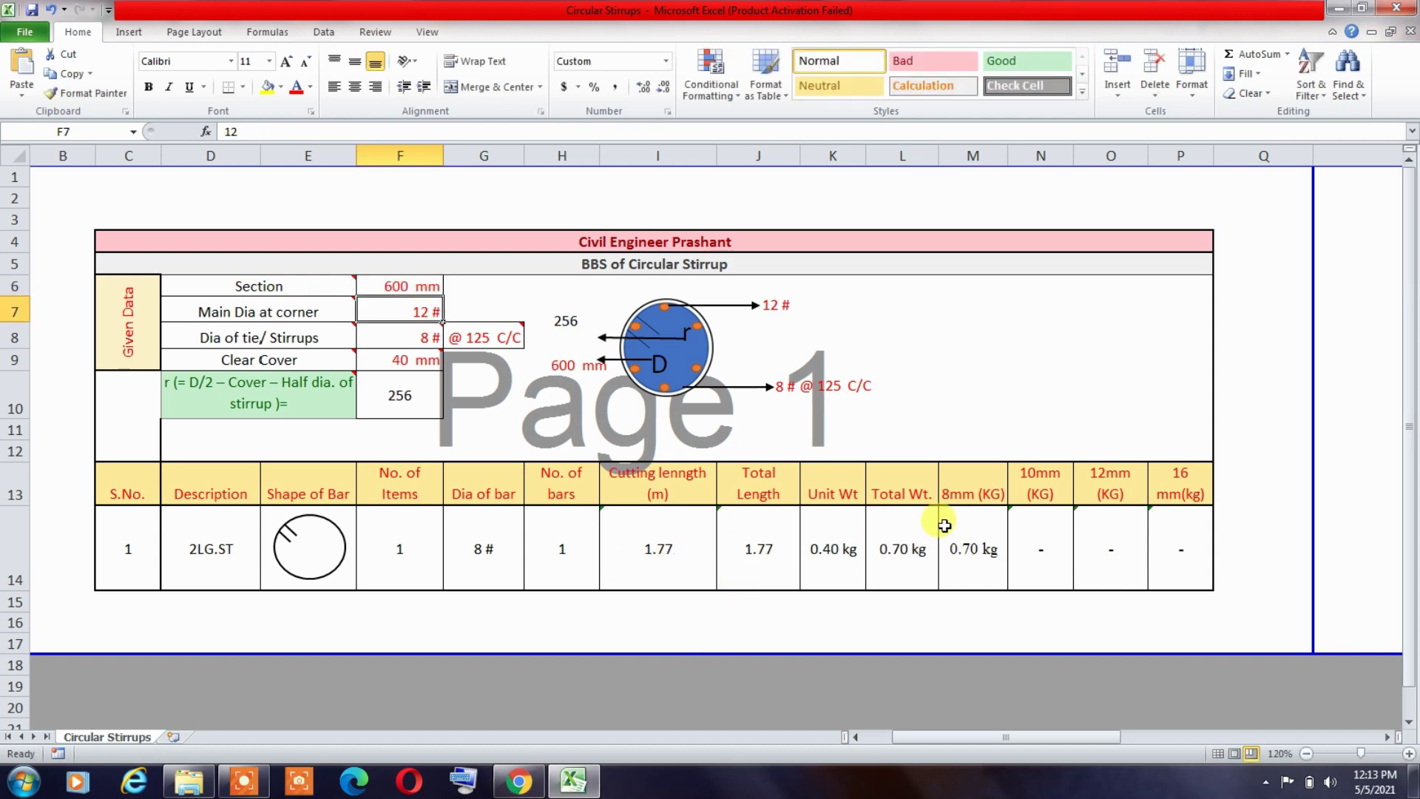
click(656, 491)
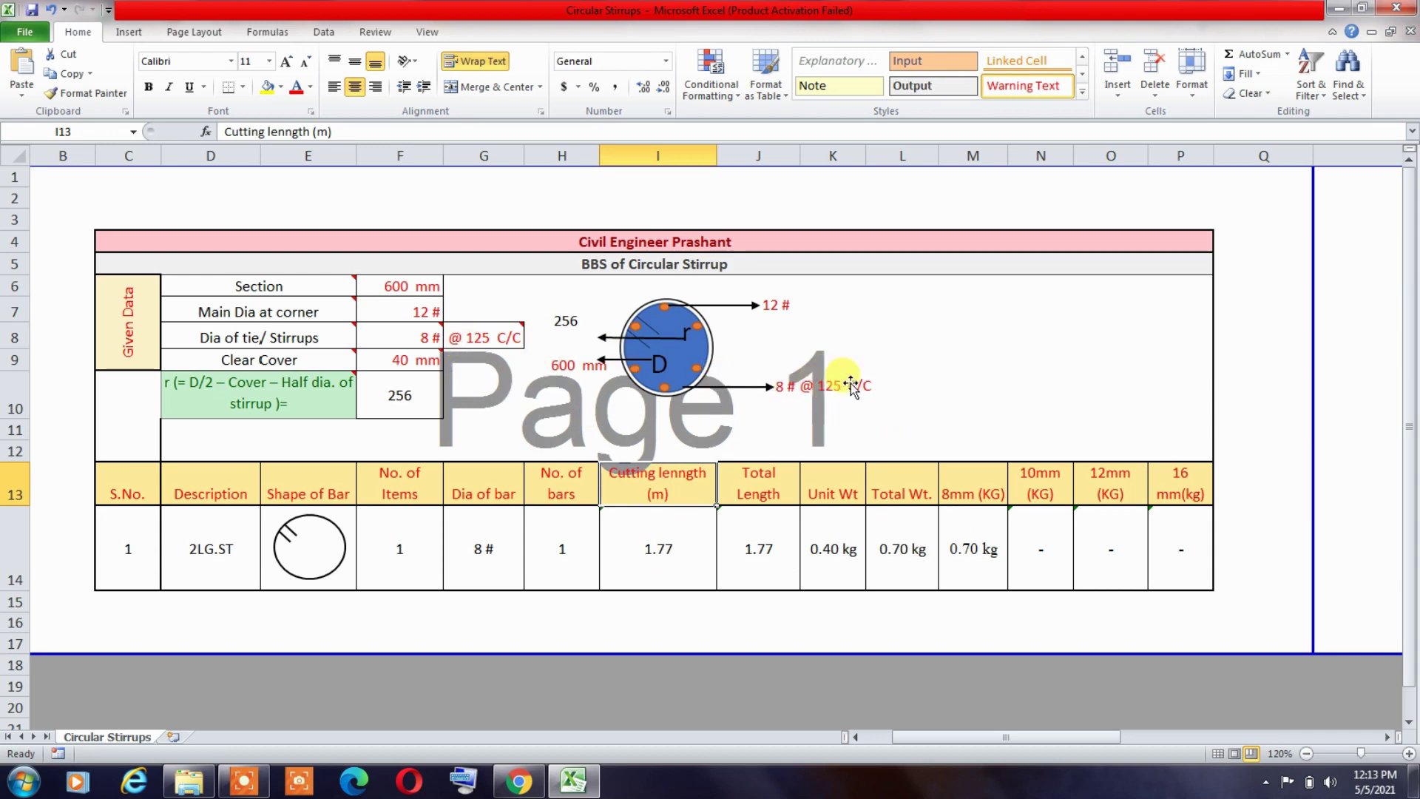
Set the tie spacing in G8 to 150 C/C.
click(493, 338)
mouse_move(484, 338)
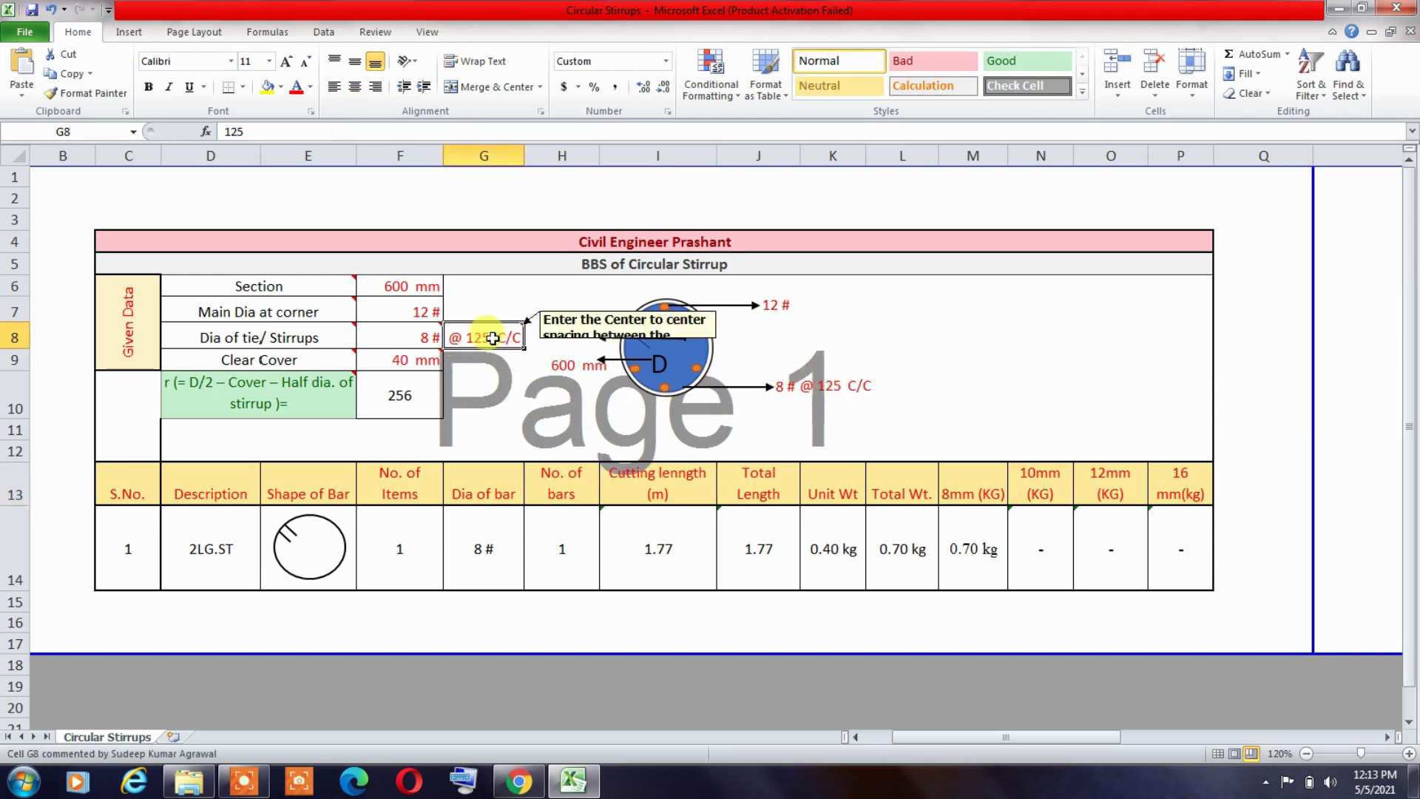
text(1)
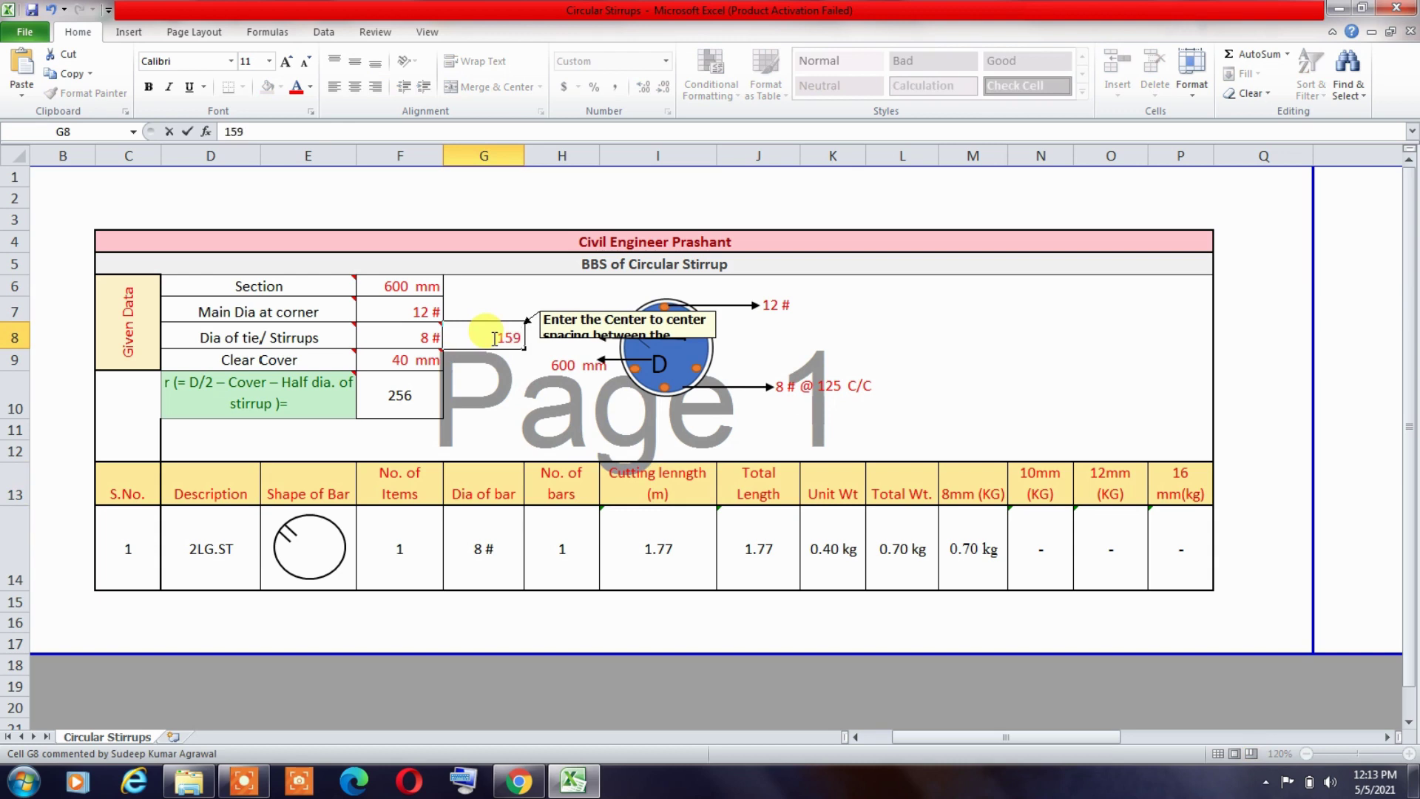
key(Return)
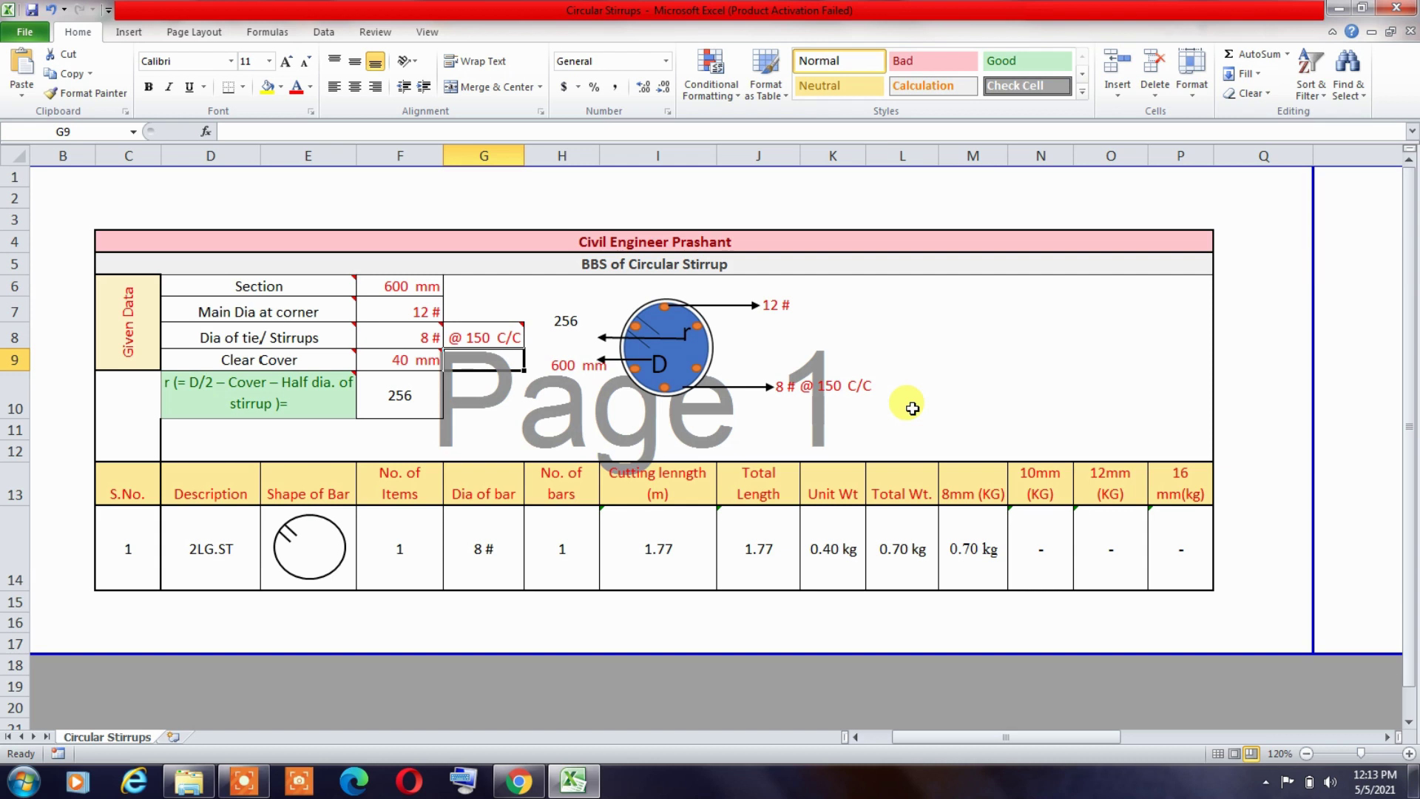
Change the main bar diameter in F7 to 16, then check the 256 label's =$F$10 link.
click(391, 290)
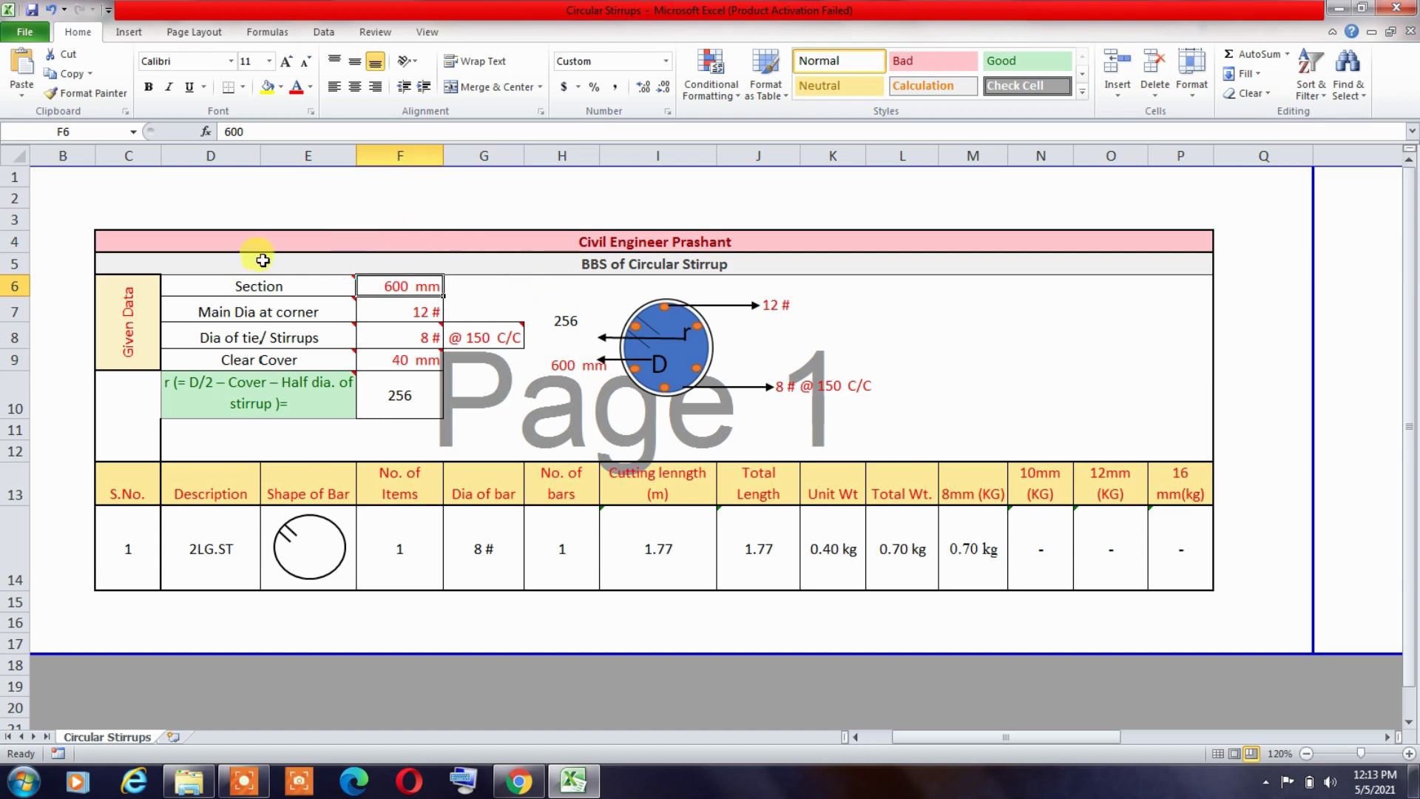
click(403, 317)
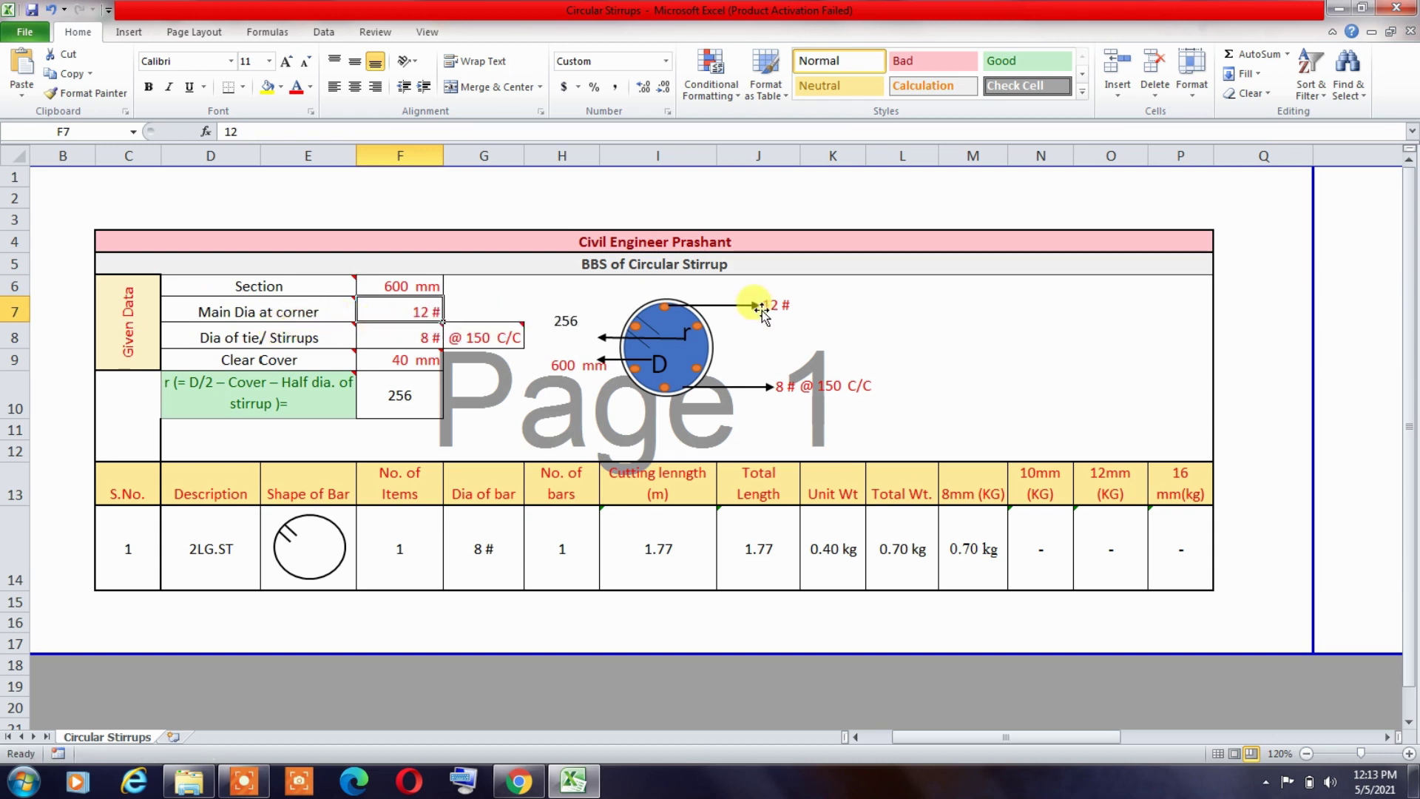
mouse_move(351, 314)
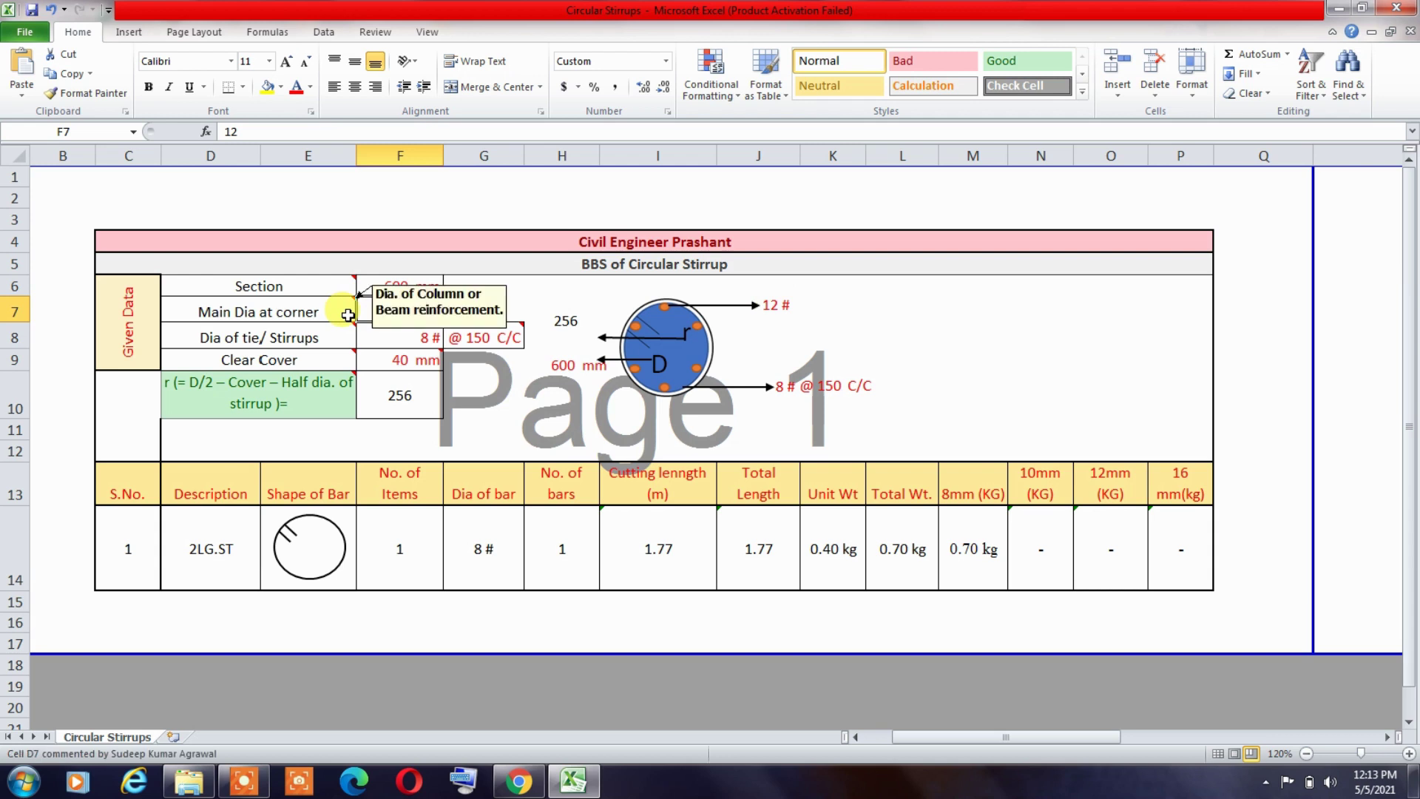
text(1)
key(Return)
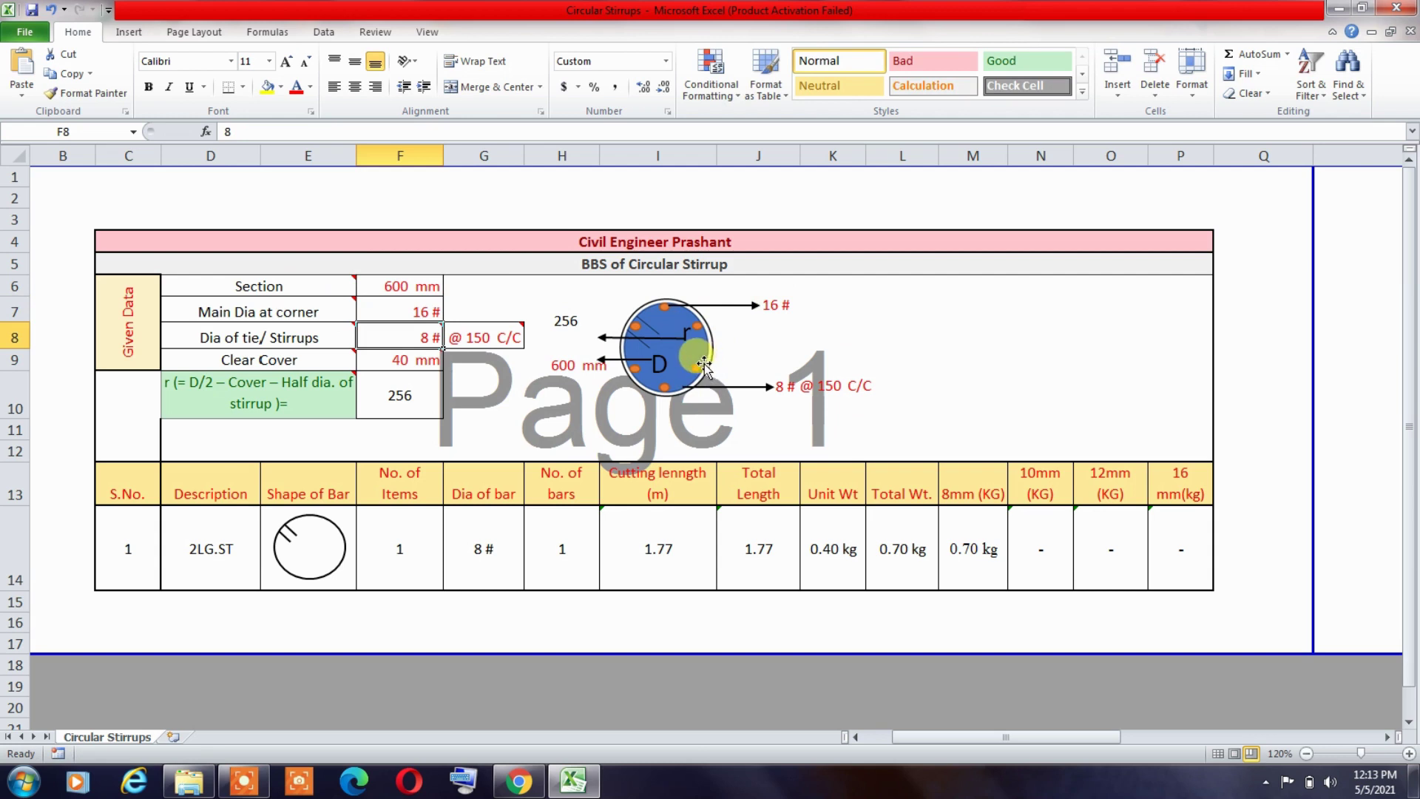
click(555, 307)
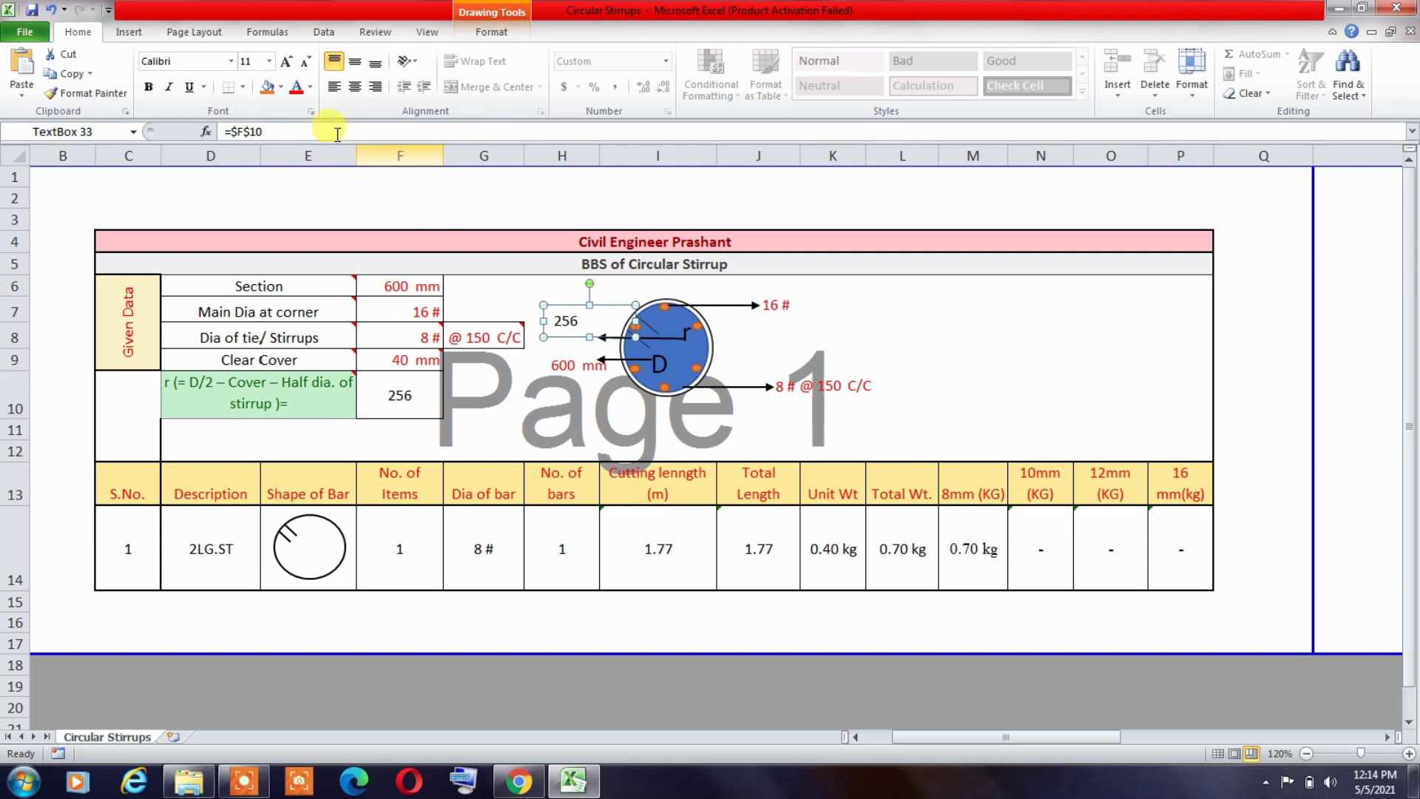
Check the 16 # label's =$F$7 link, then set F7 back to 12.
click(1063, 328)
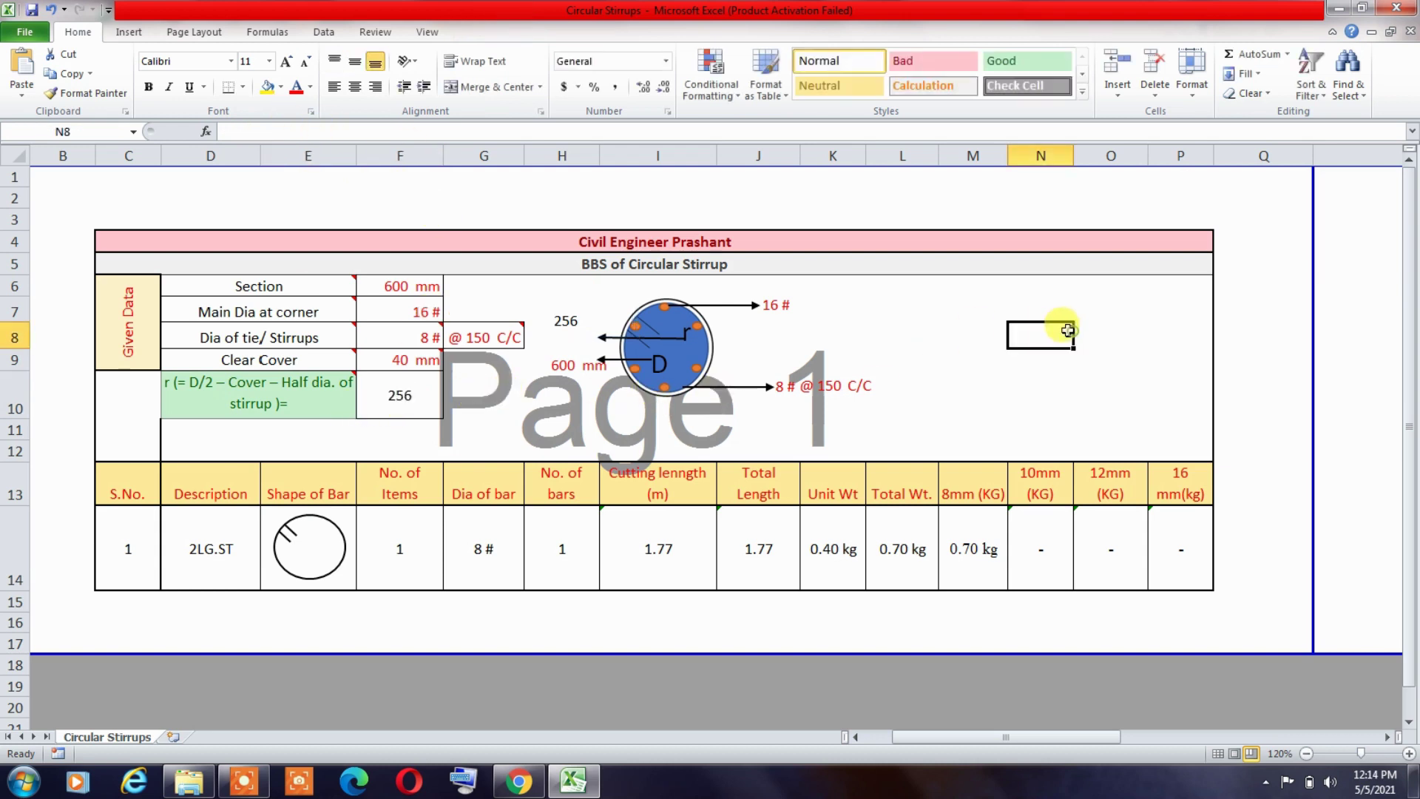
click(778, 307)
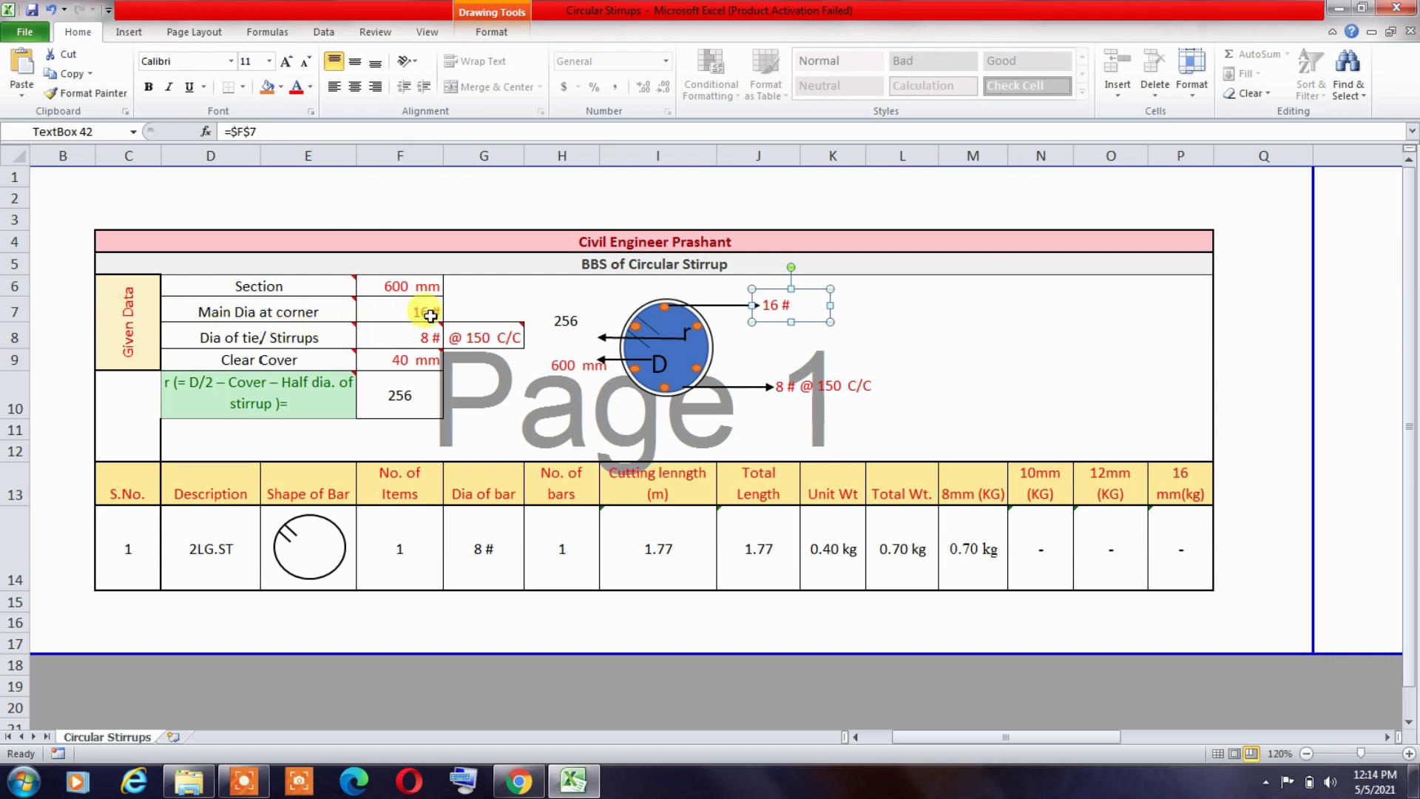
click(874, 309)
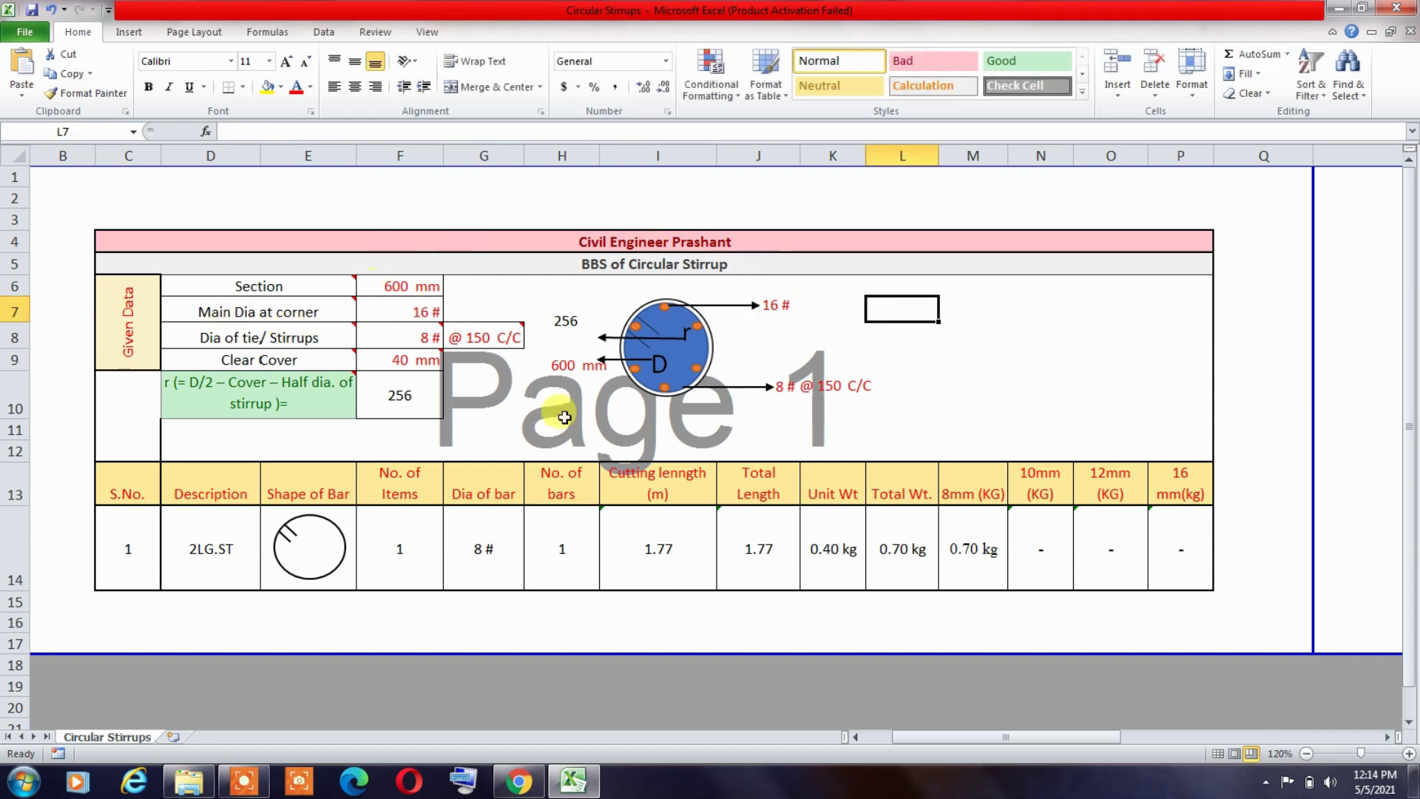
click(424, 310)
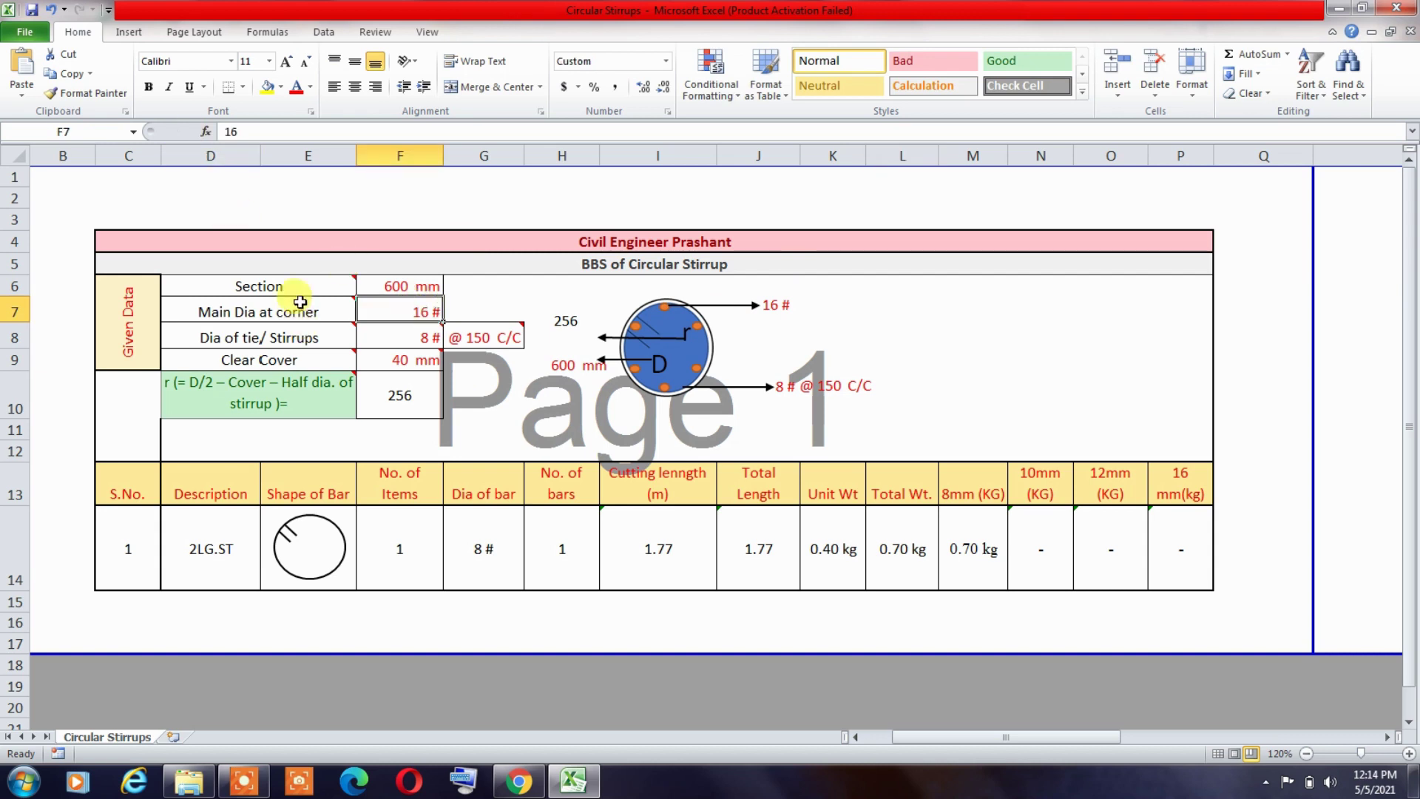
text(12)
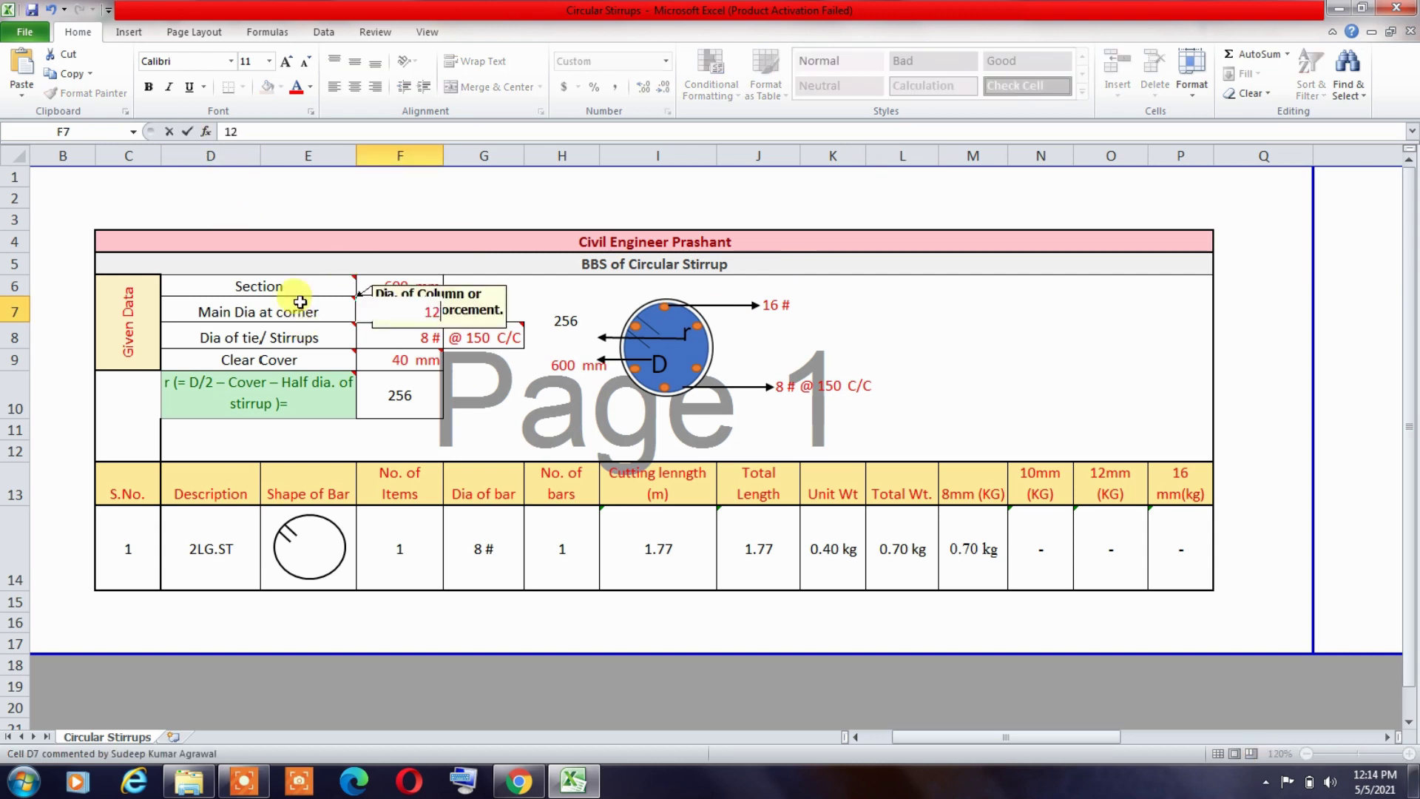
key(Return)
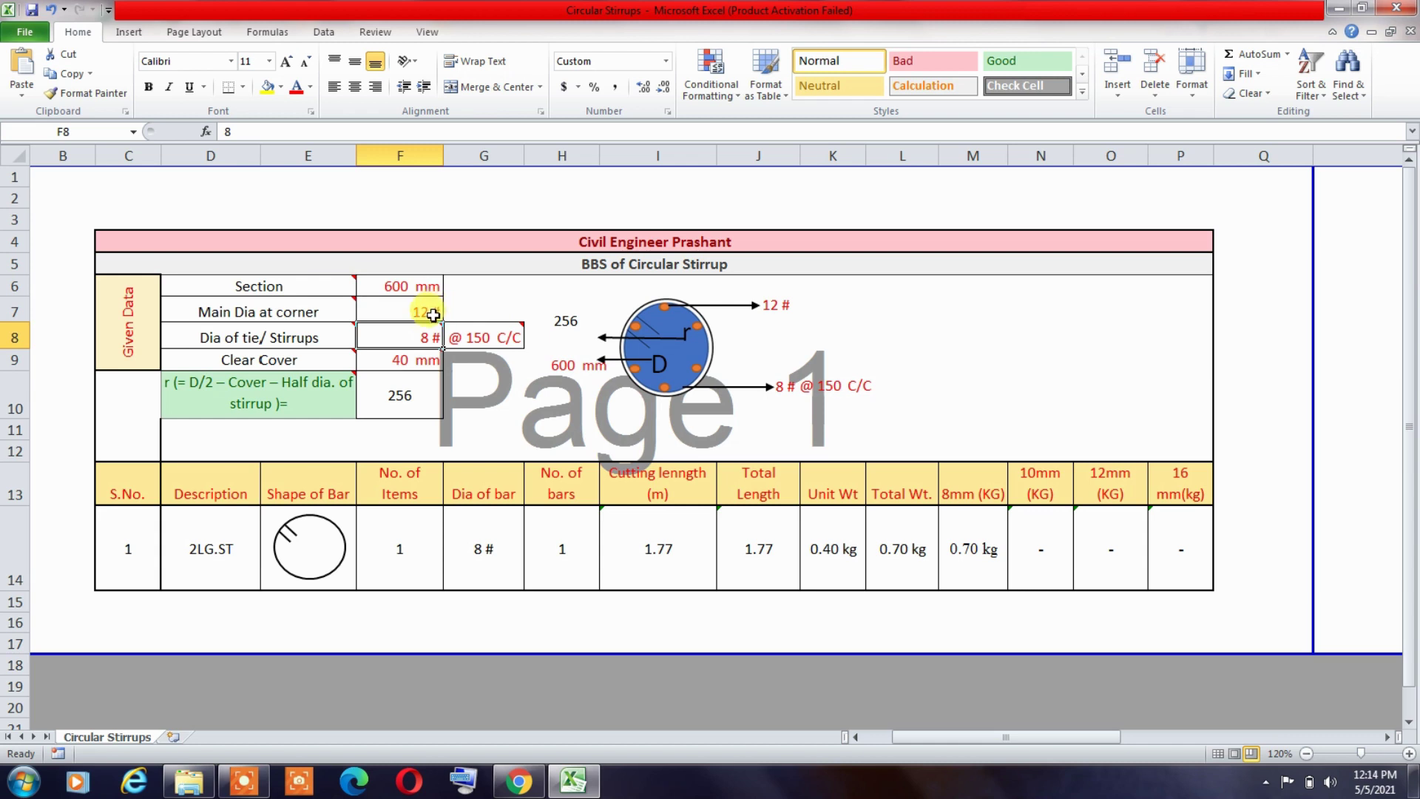
right_click(433, 315)
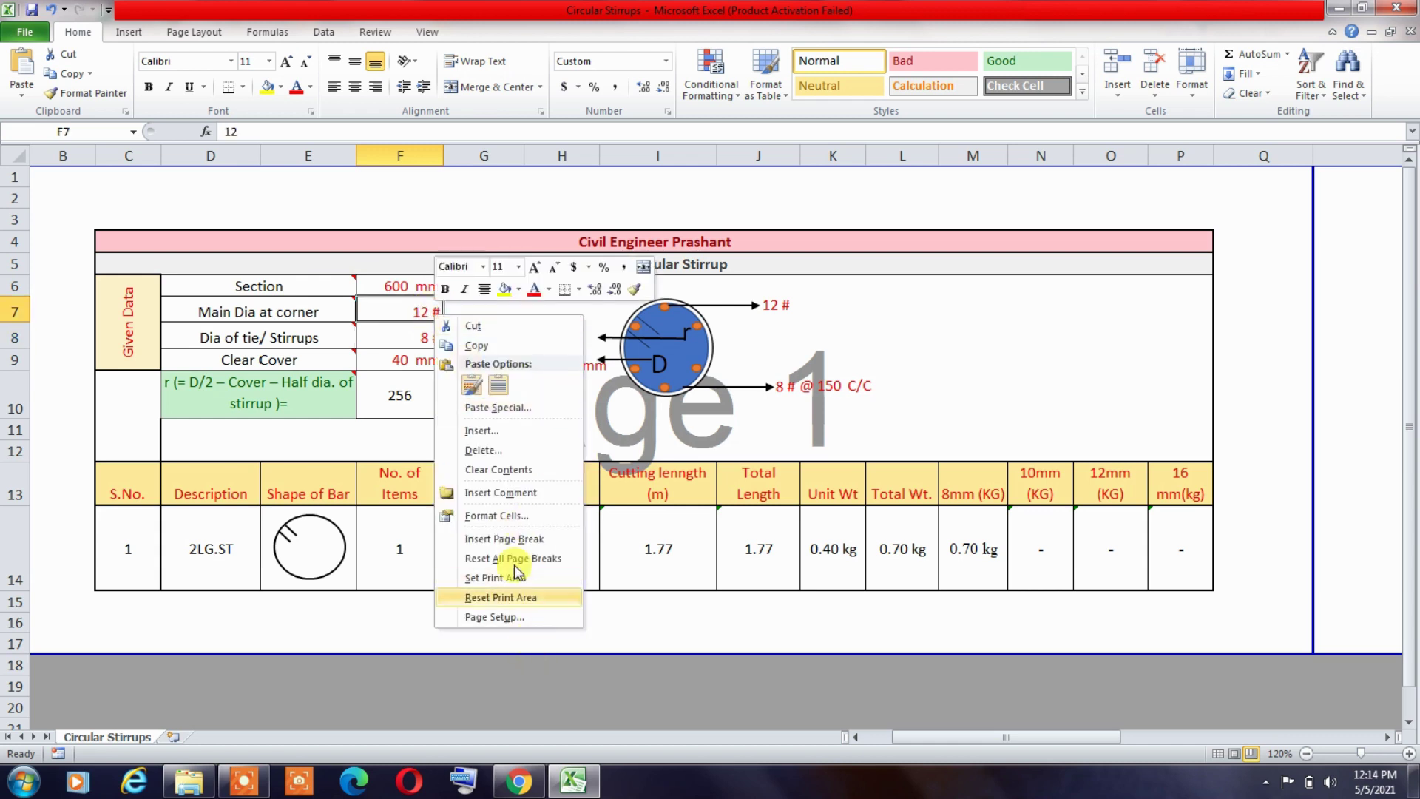
right_click(416, 314)
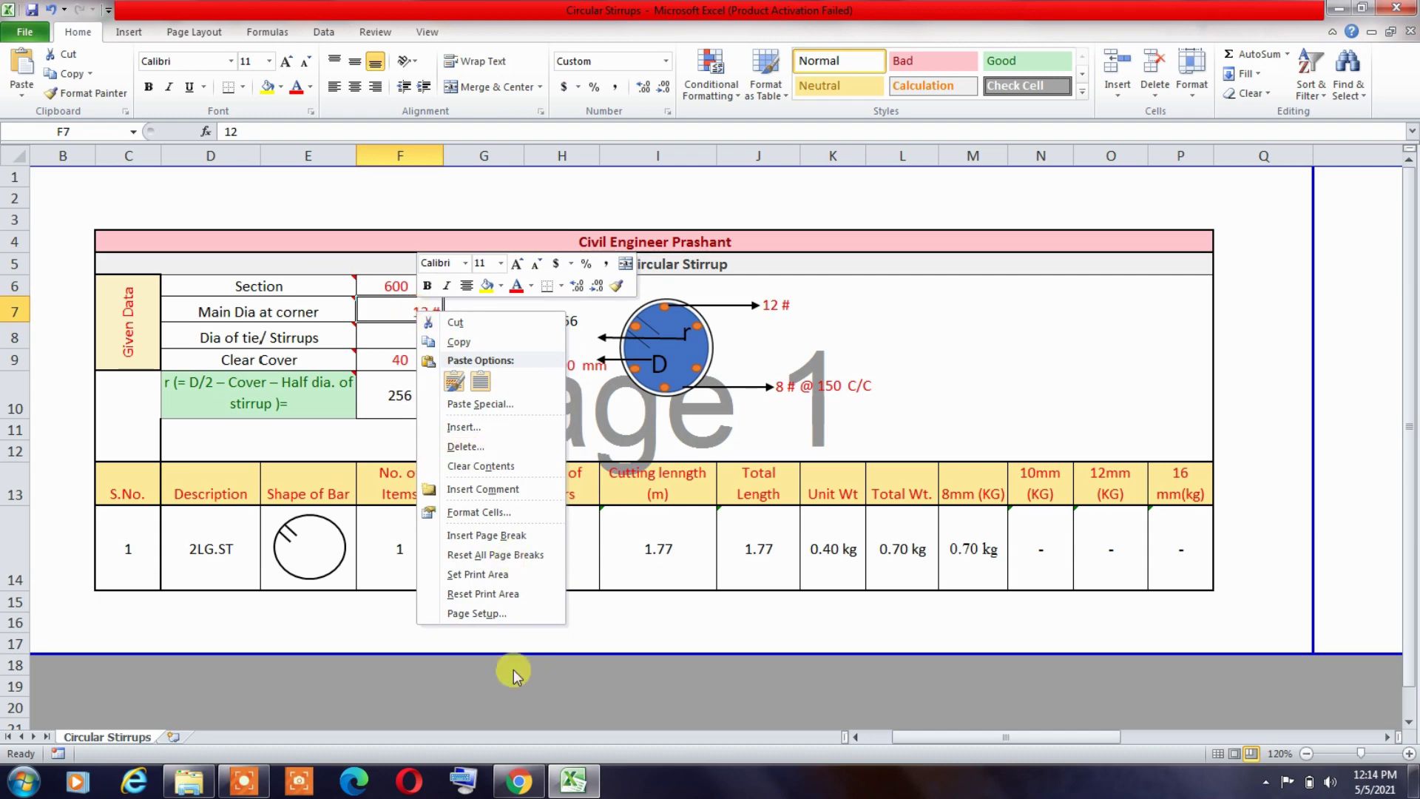
click(491, 515)
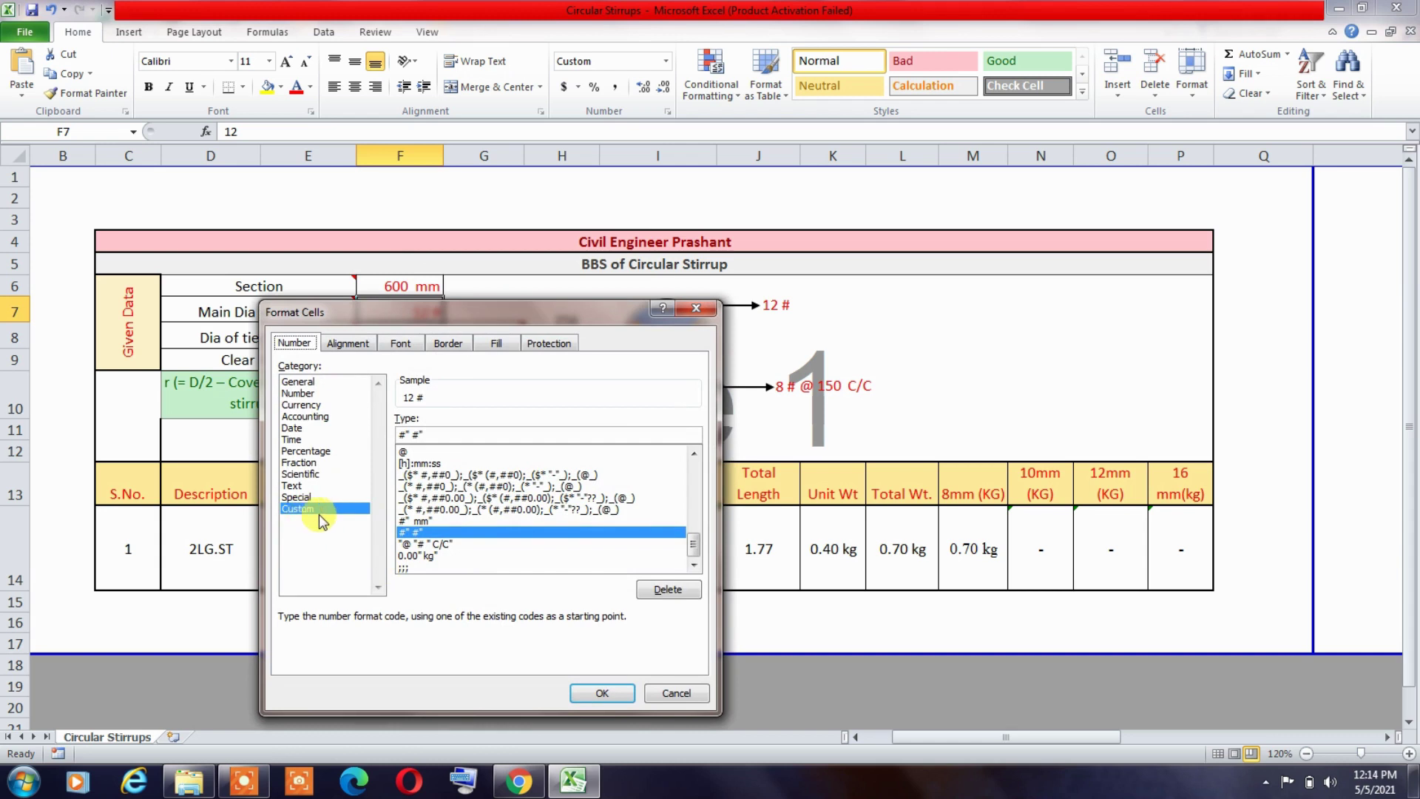
click(673, 694)
mouse_move(399, 337)
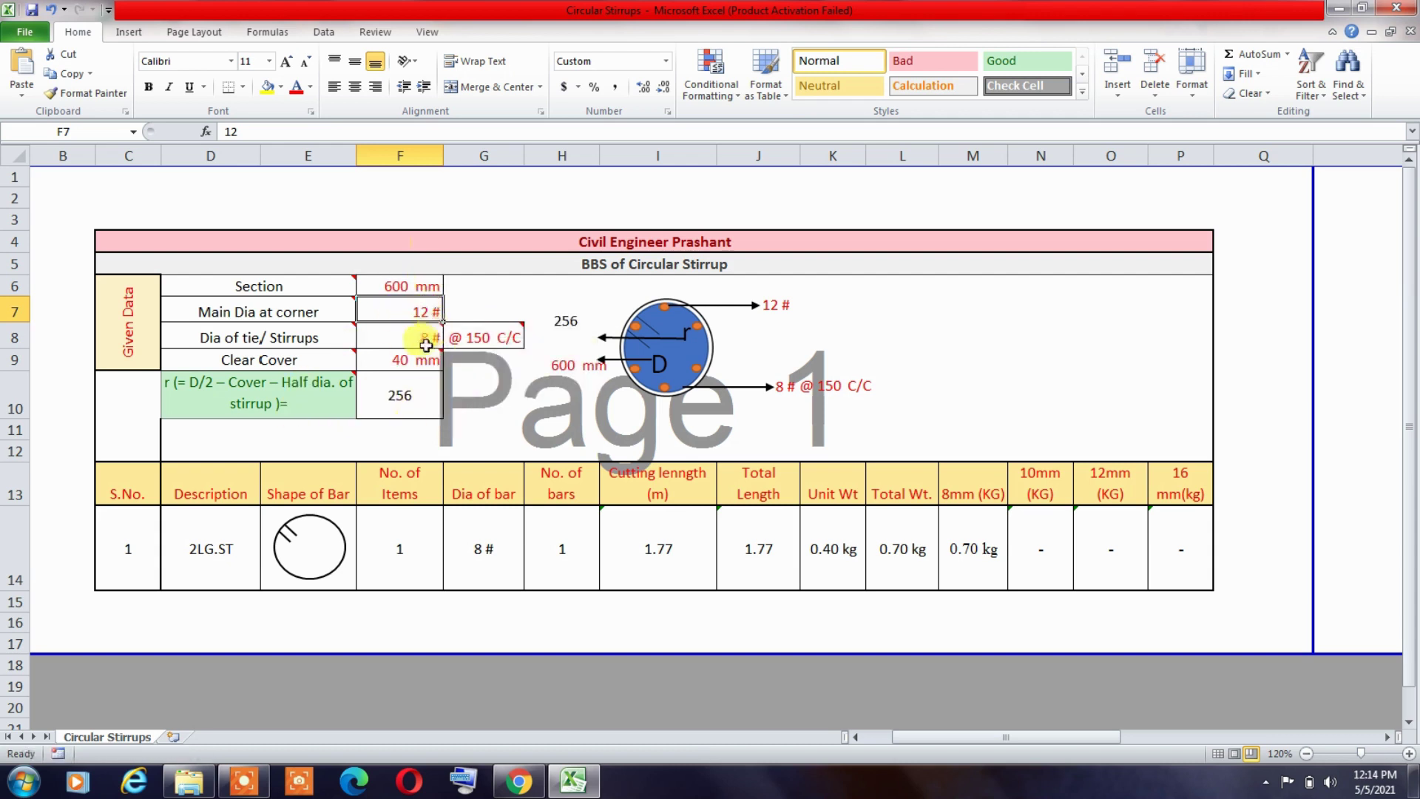
click(403, 392)
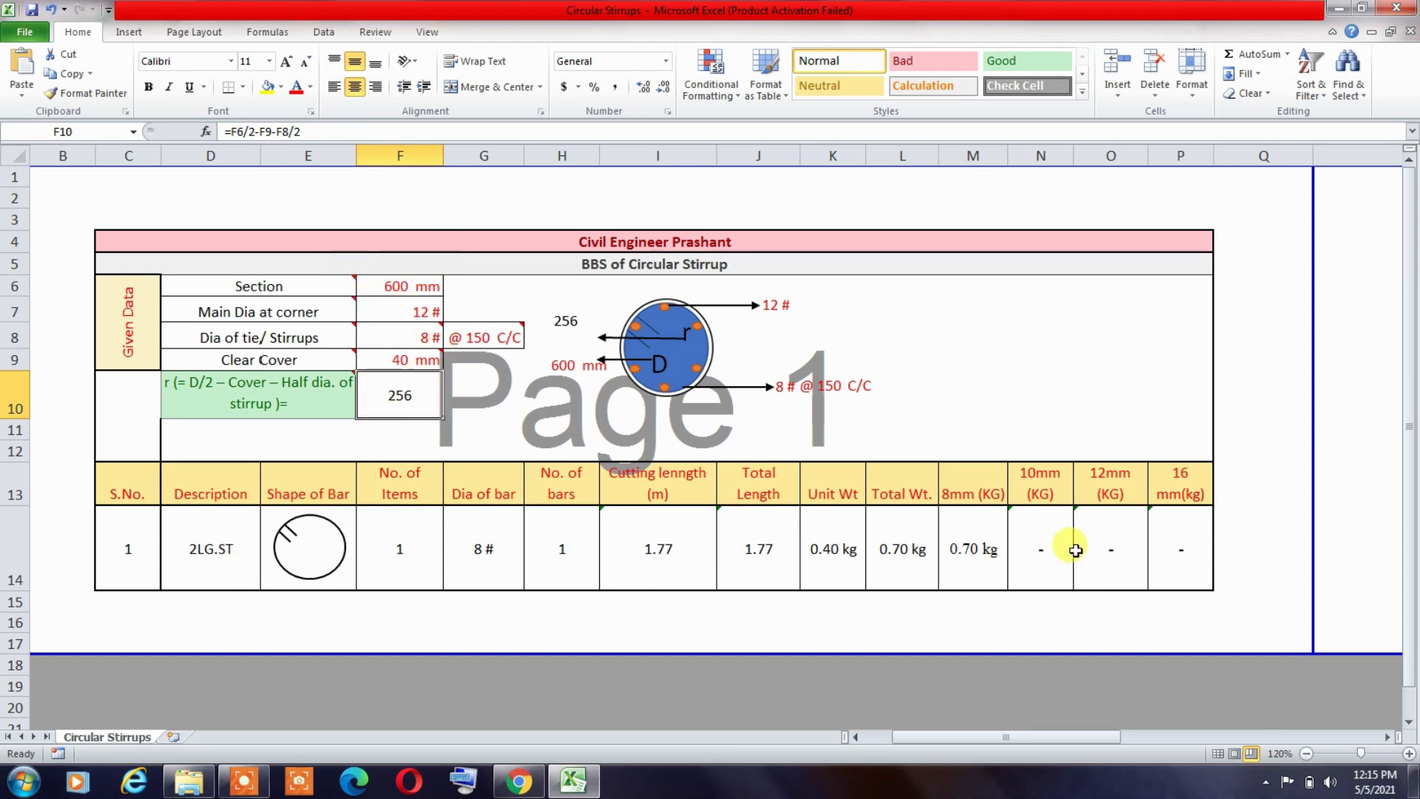
click(222, 547)
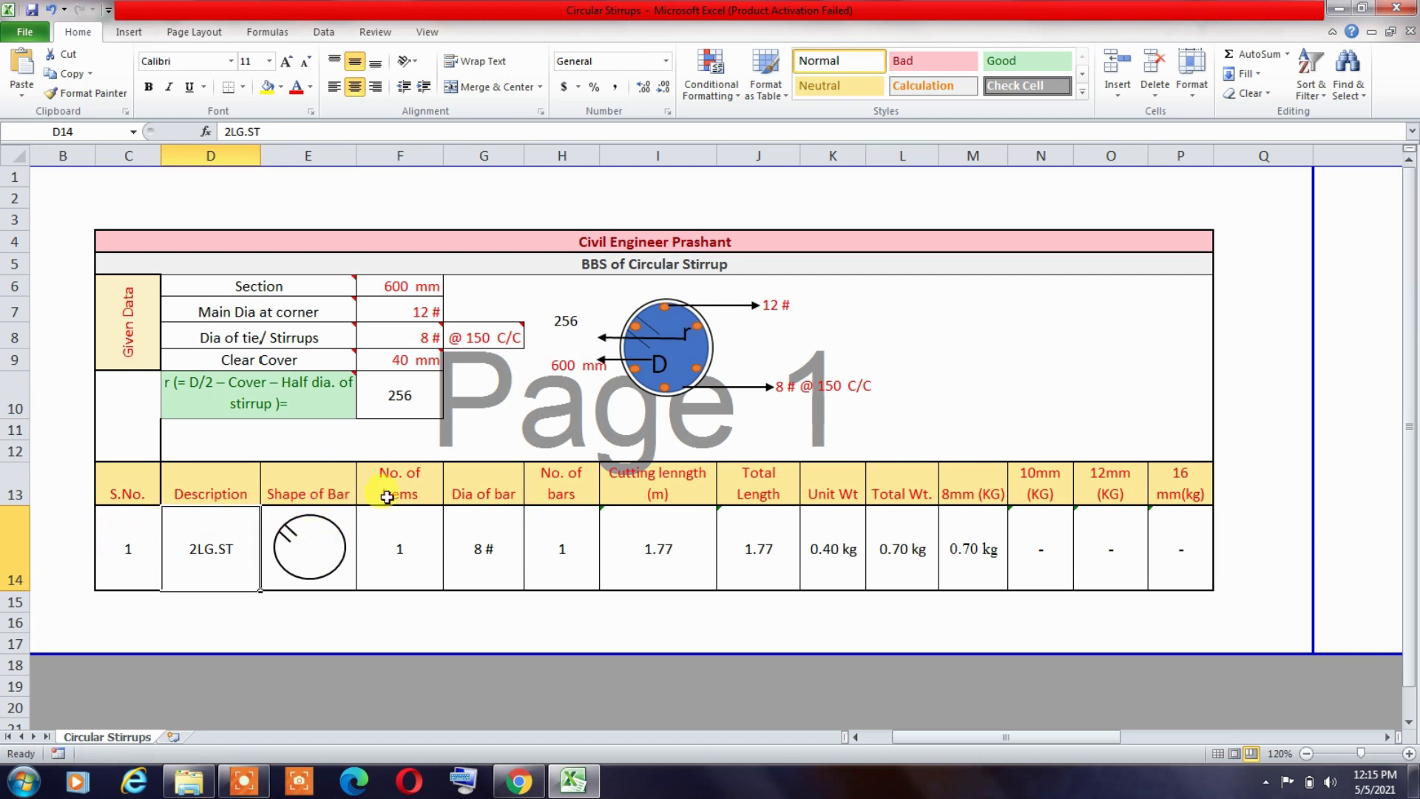
click(402, 553)
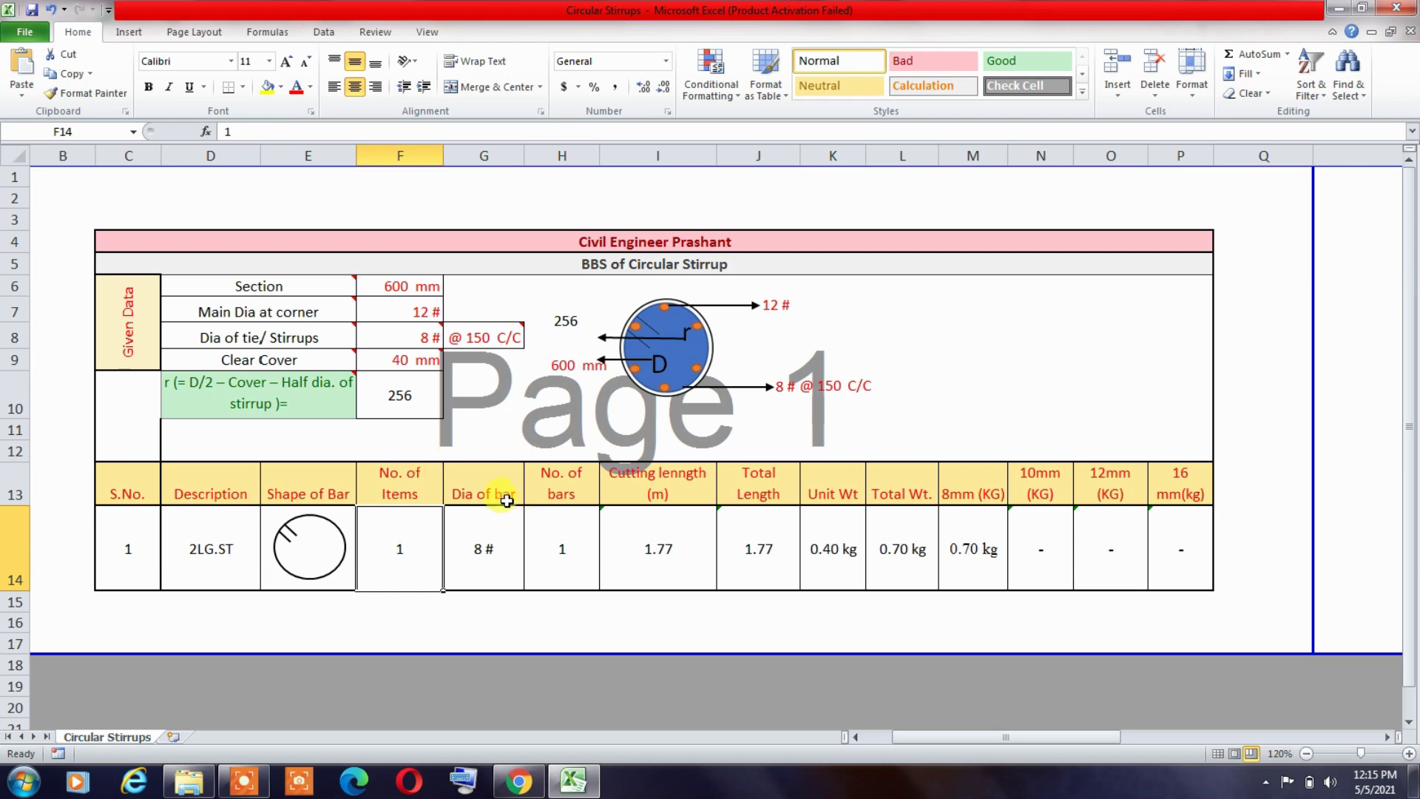
click(488, 547)
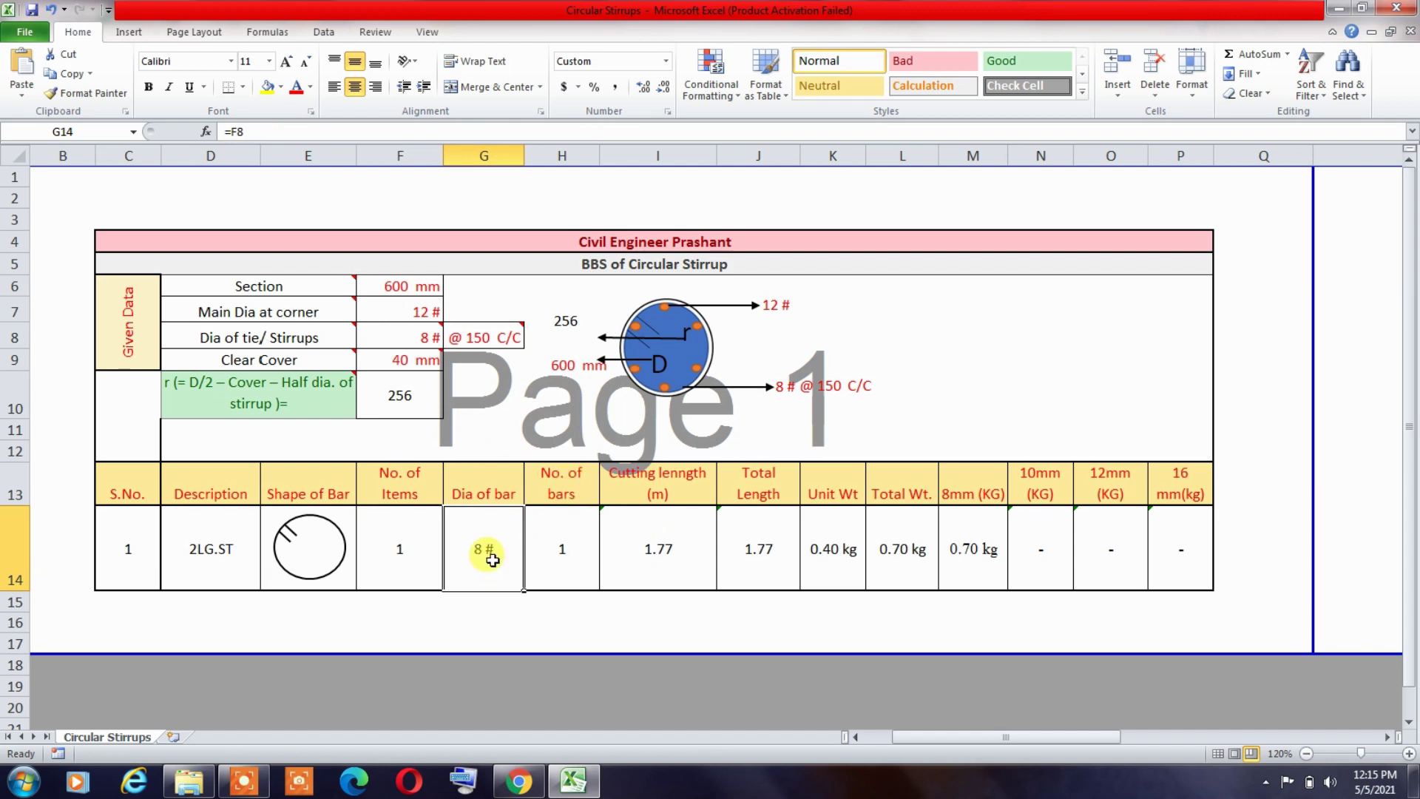
Enter 10 bars in H14, then inspect I14's formula =Q16/1000.
click(564, 549)
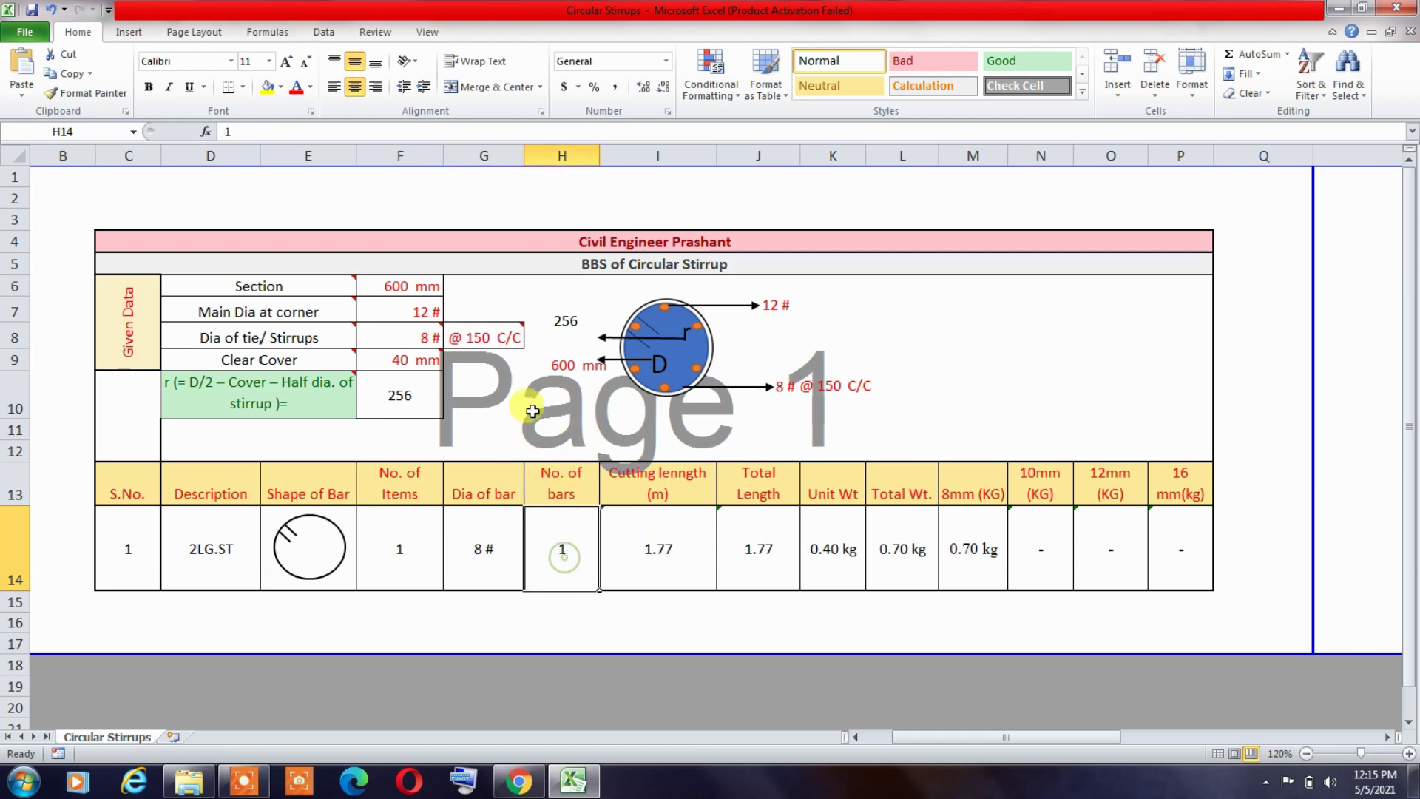
text(1)
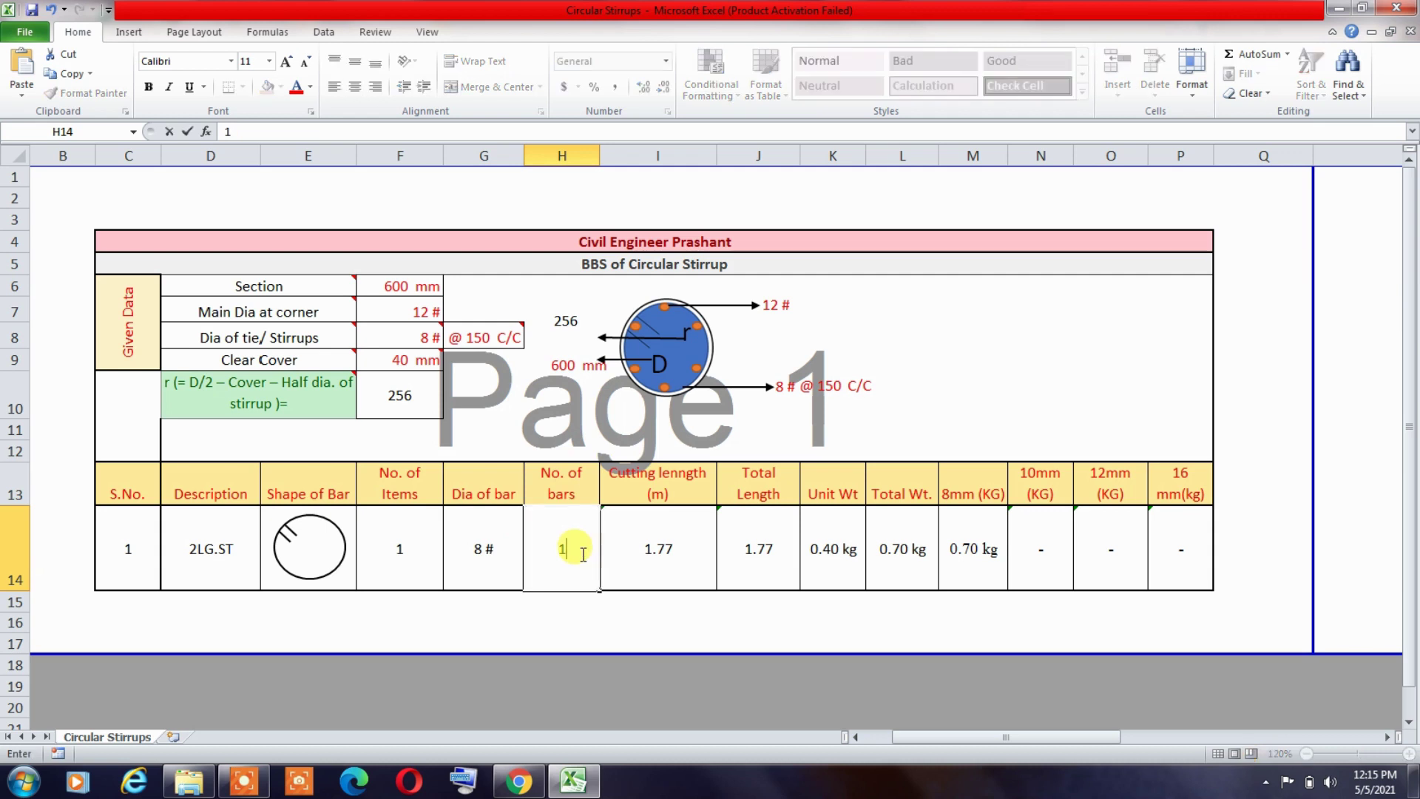
key(Return)
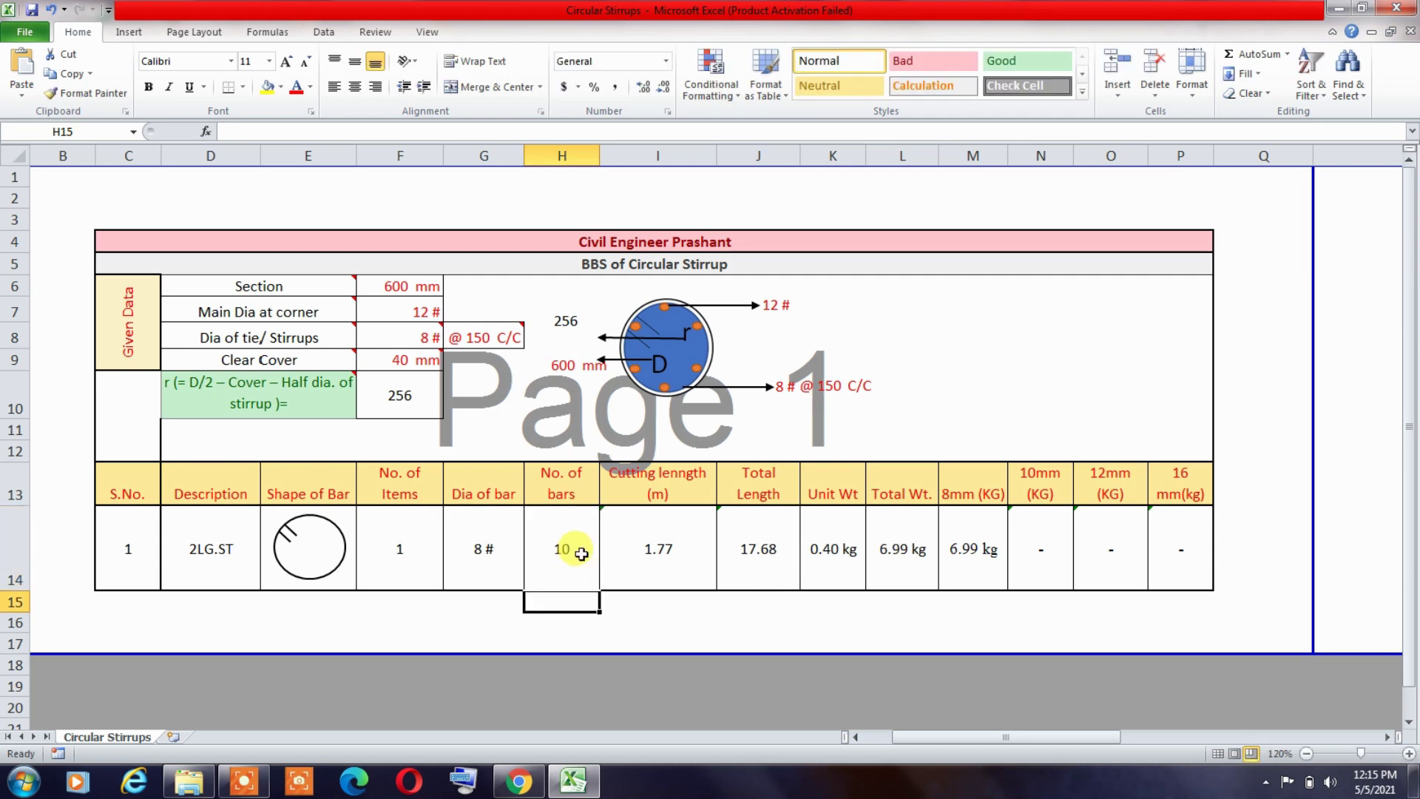
click(662, 561)
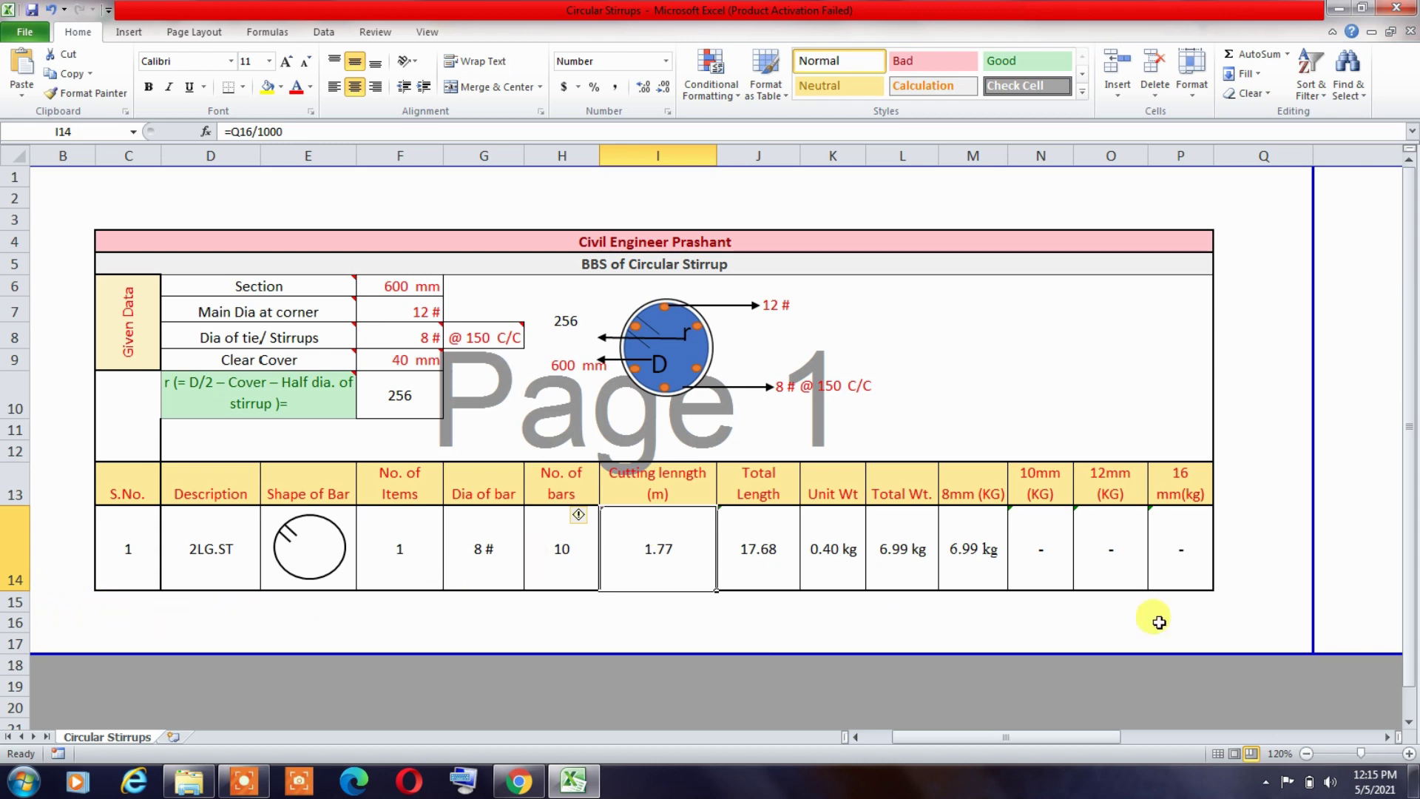
mouse_move(63, 602)
mouse_down()
mouse_move(1229, 586)
mouse_move(1268, 634)
mouse_up()
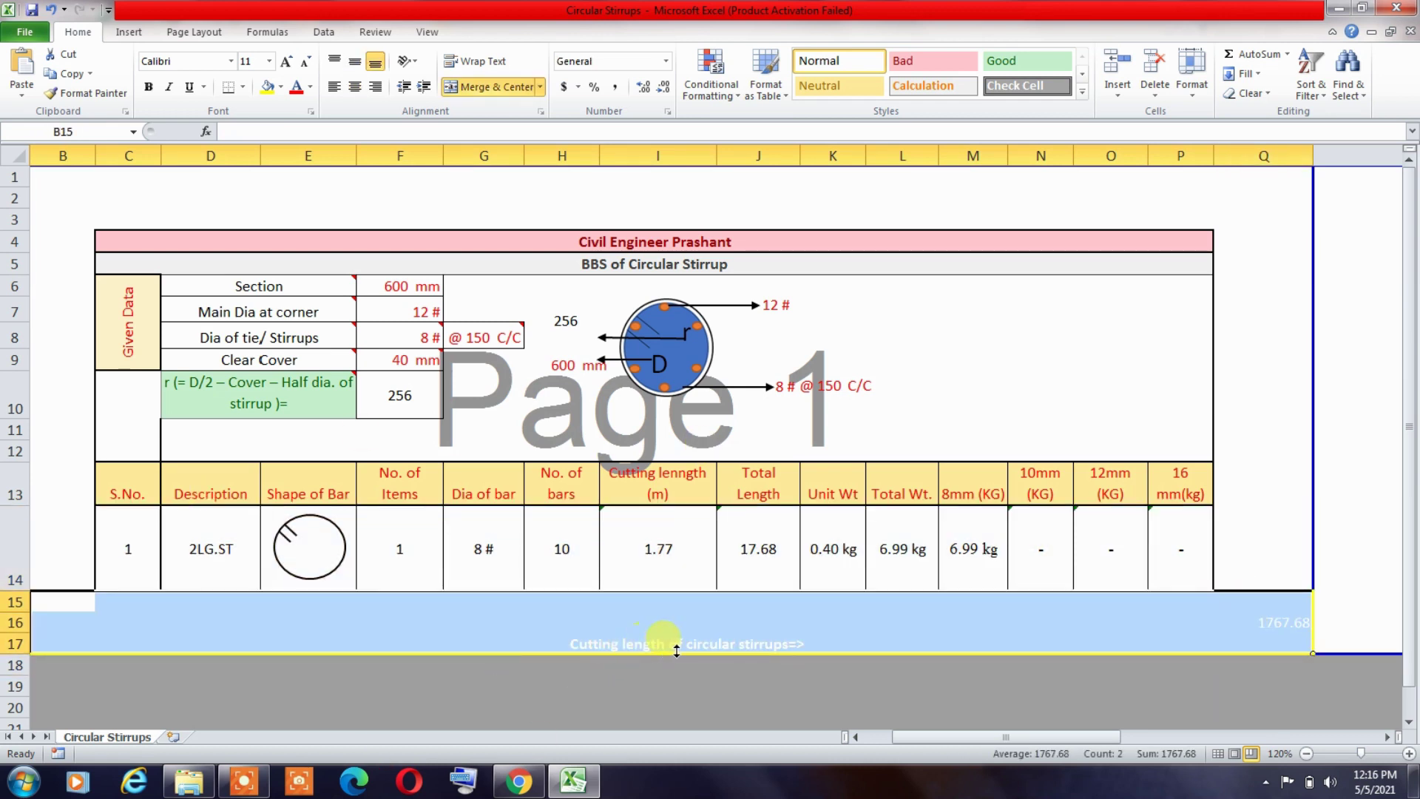
click(1273, 631)
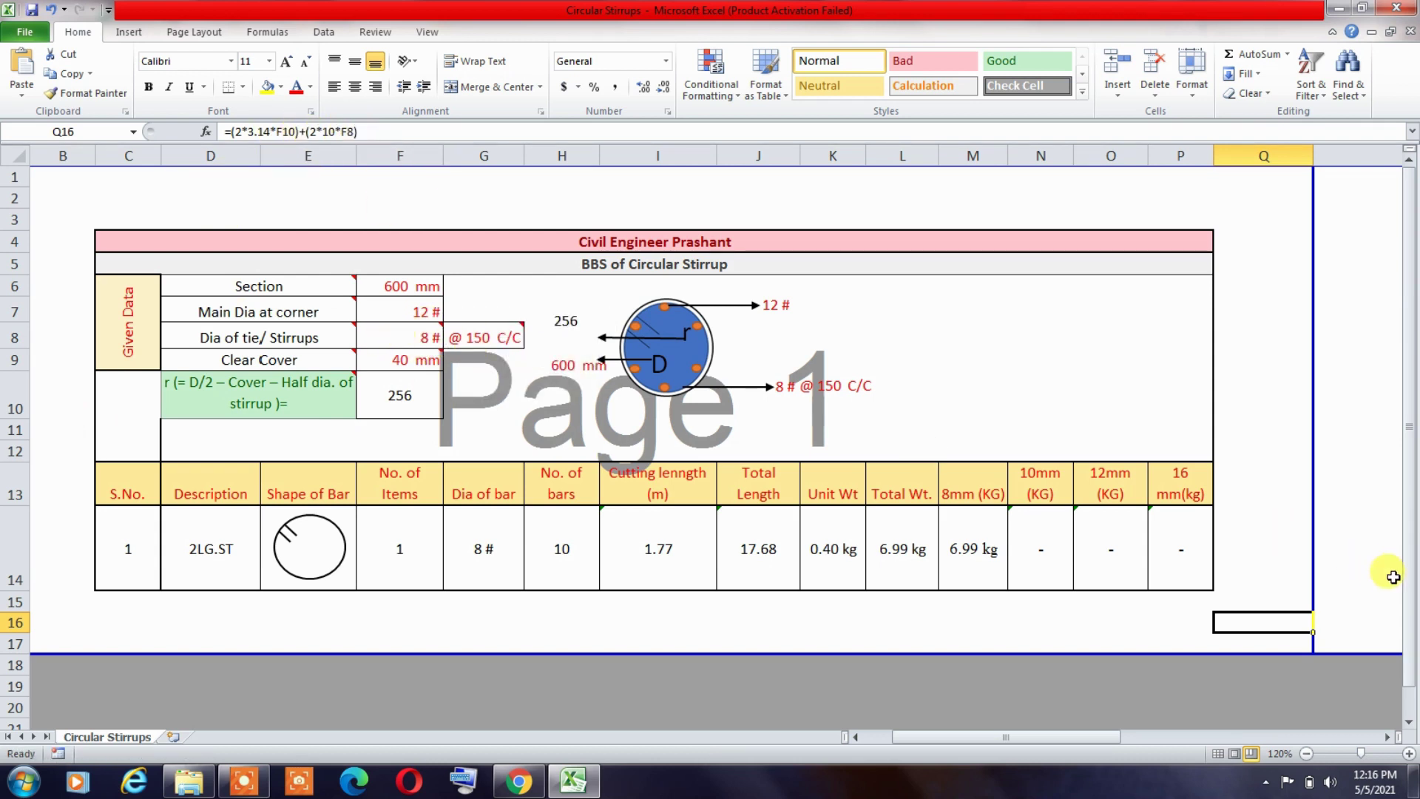
key(Return)
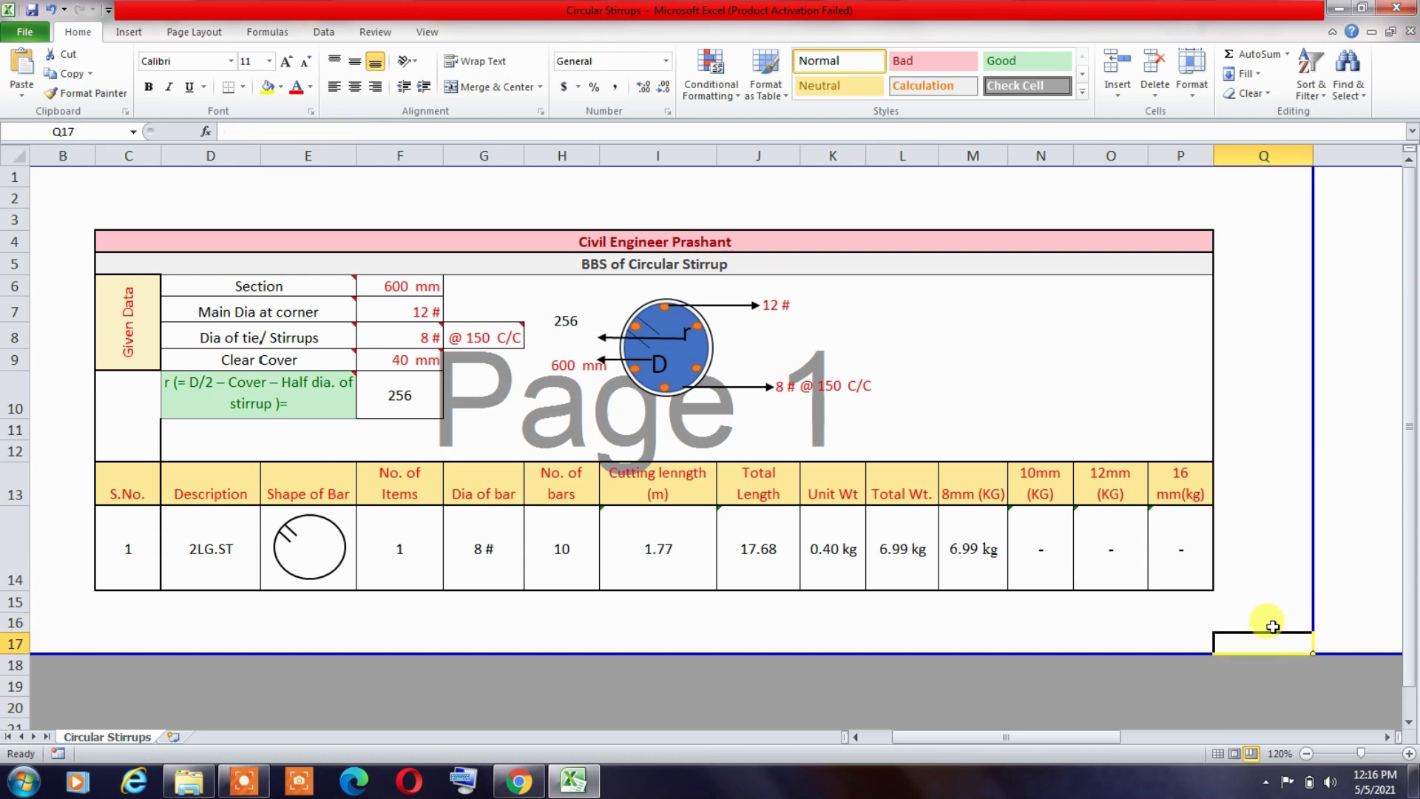
click(1271, 623)
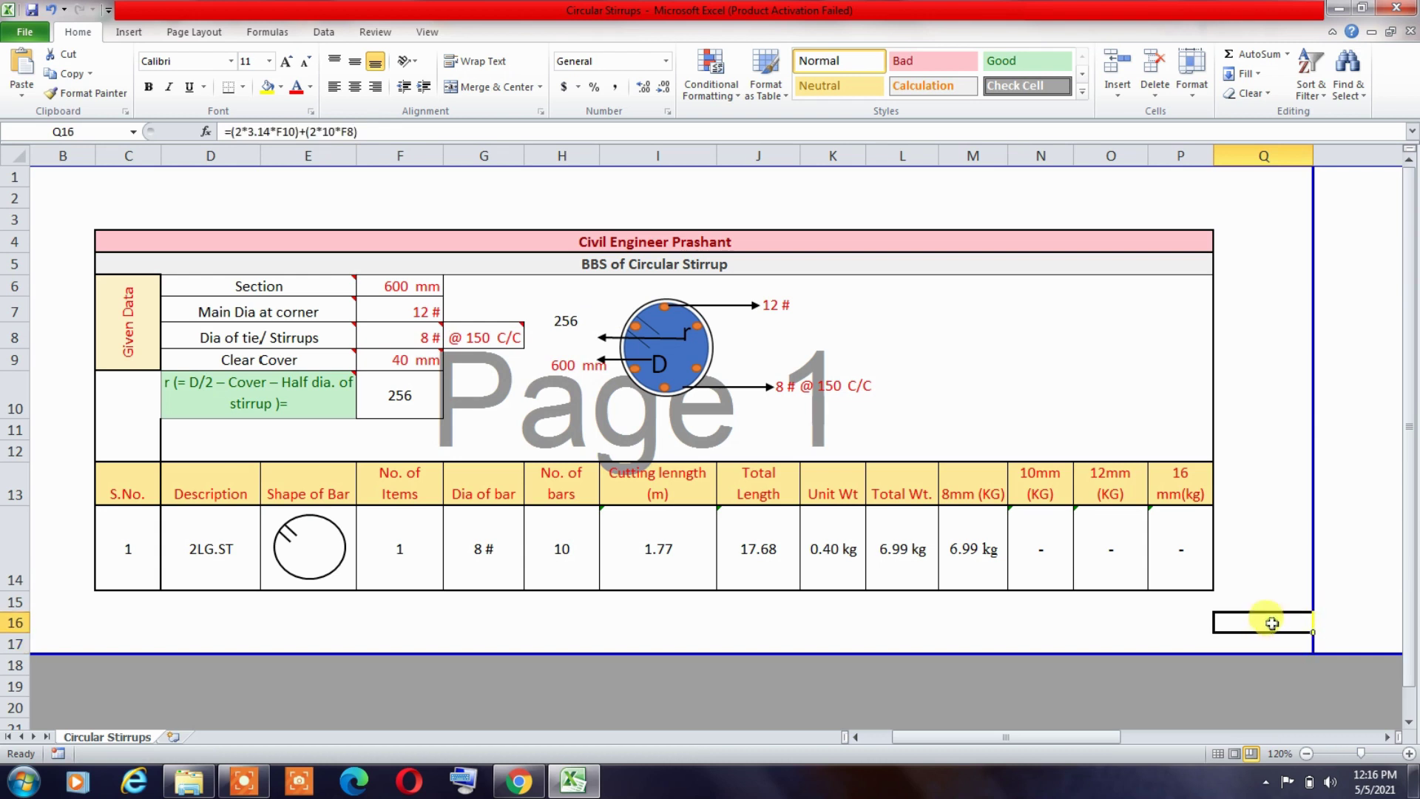
click(631, 532)
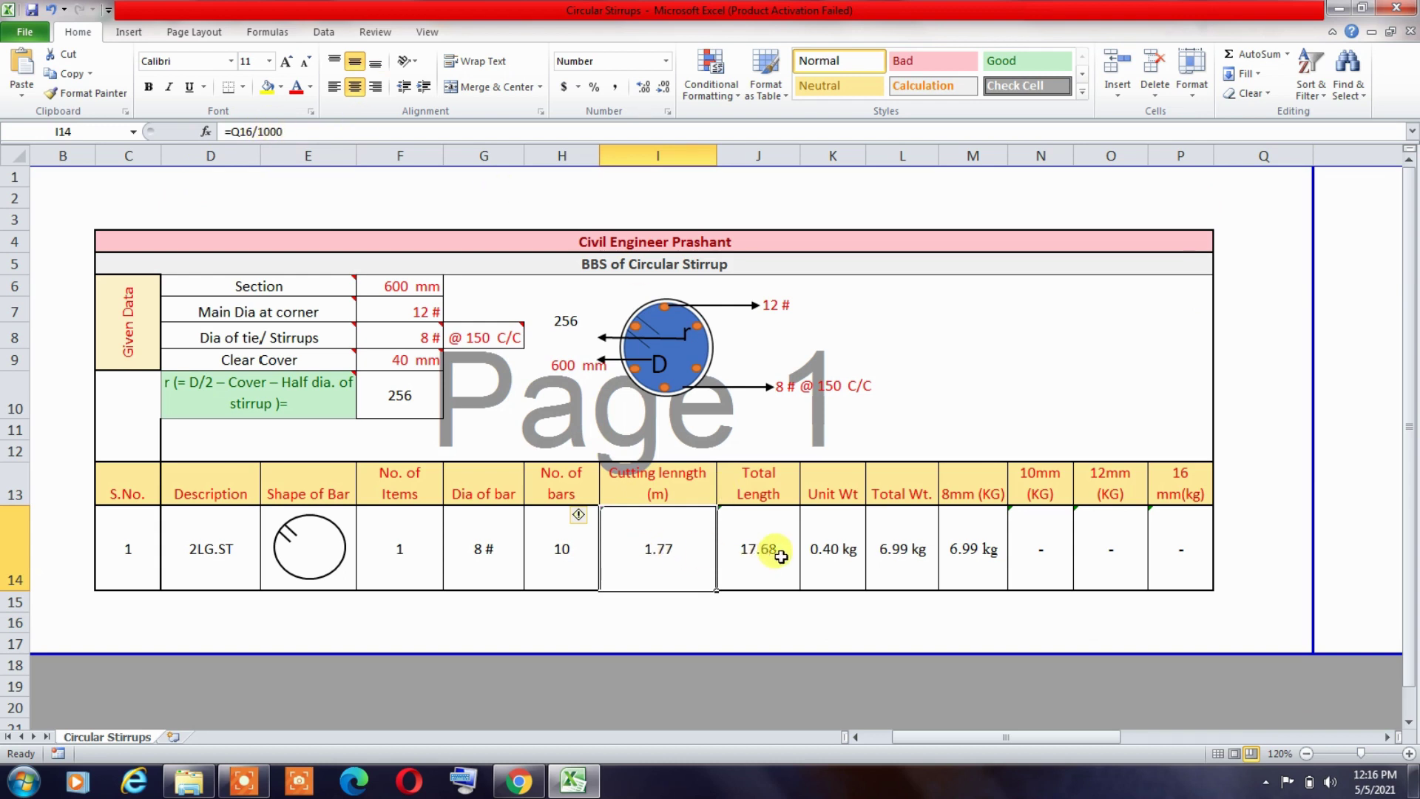
key(Right)
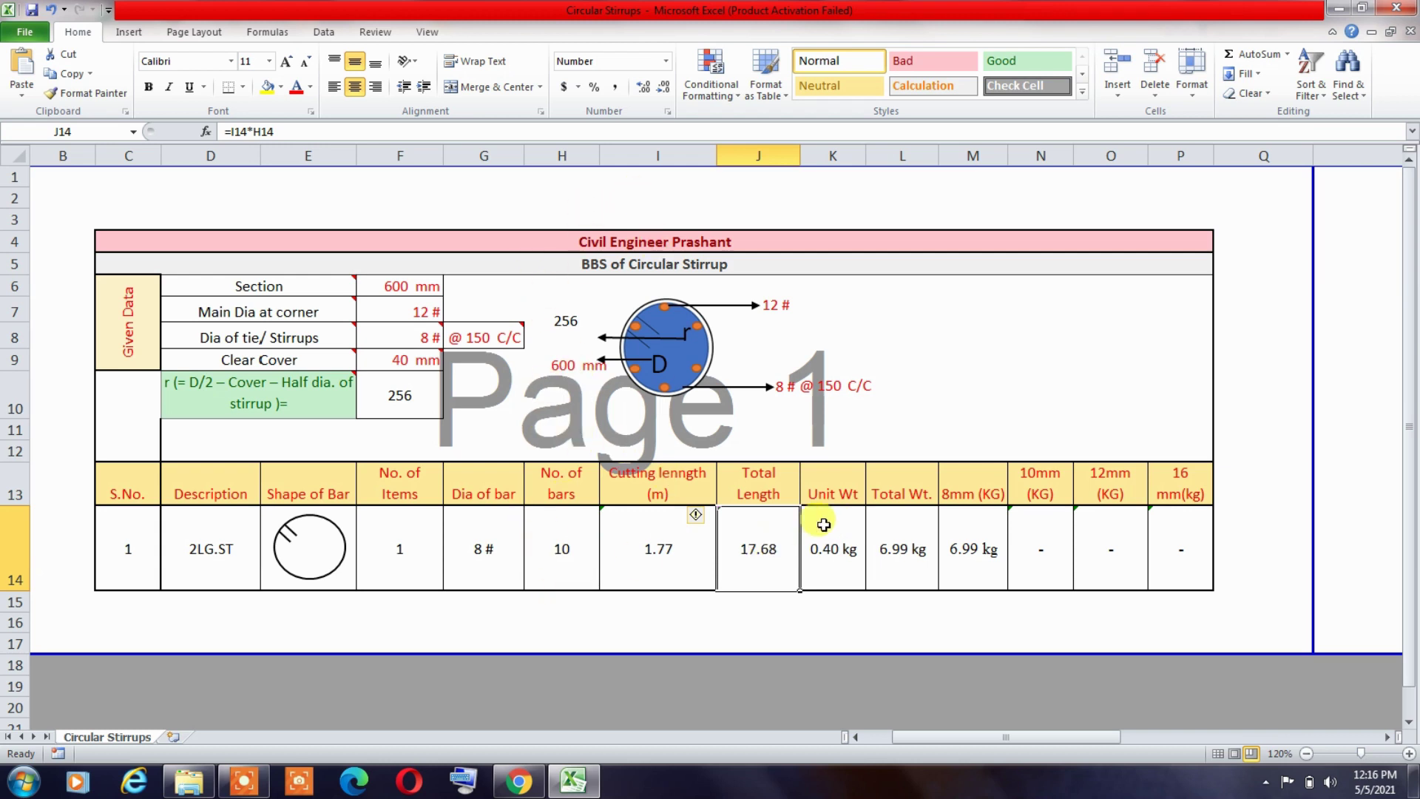
click(841, 548)
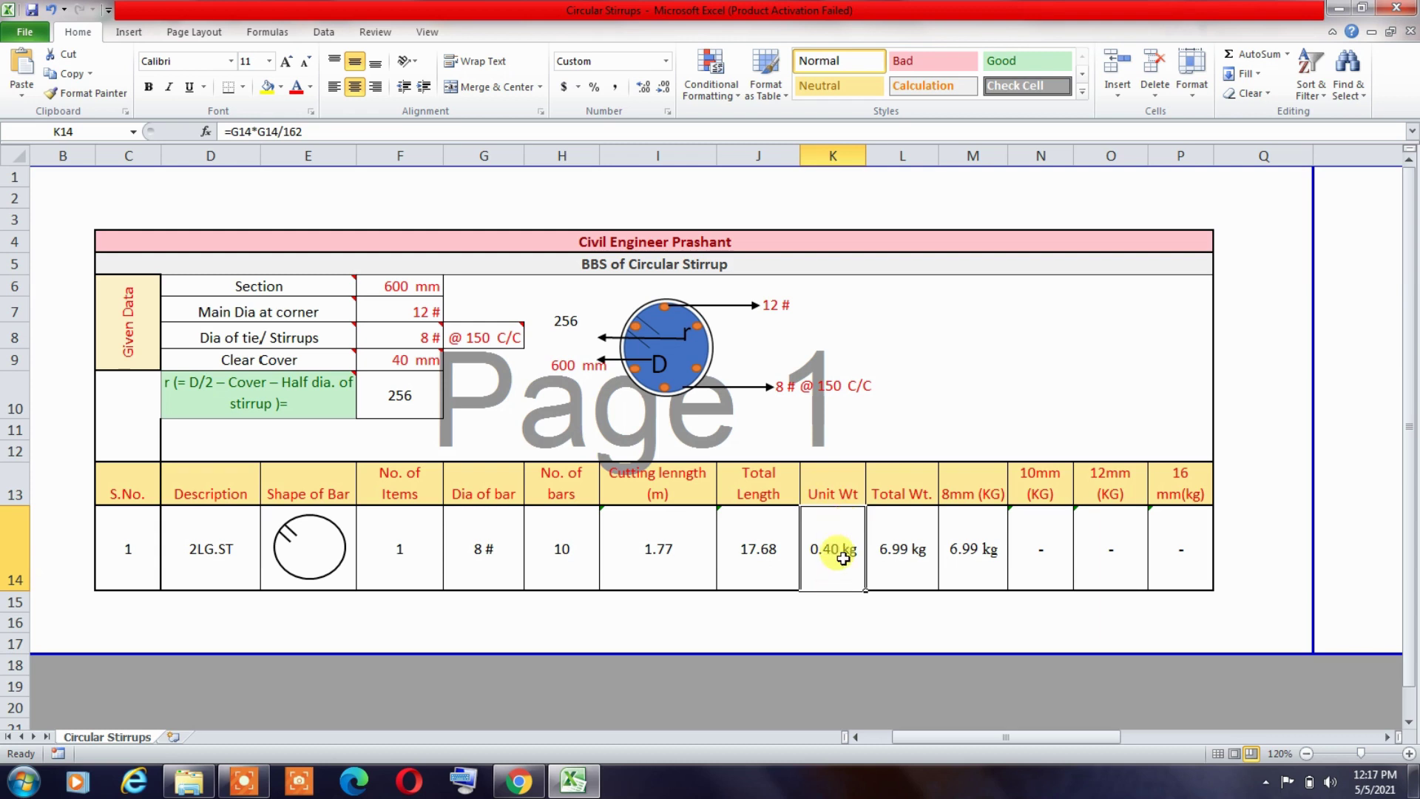
click(899, 542)
double_click(902, 539)
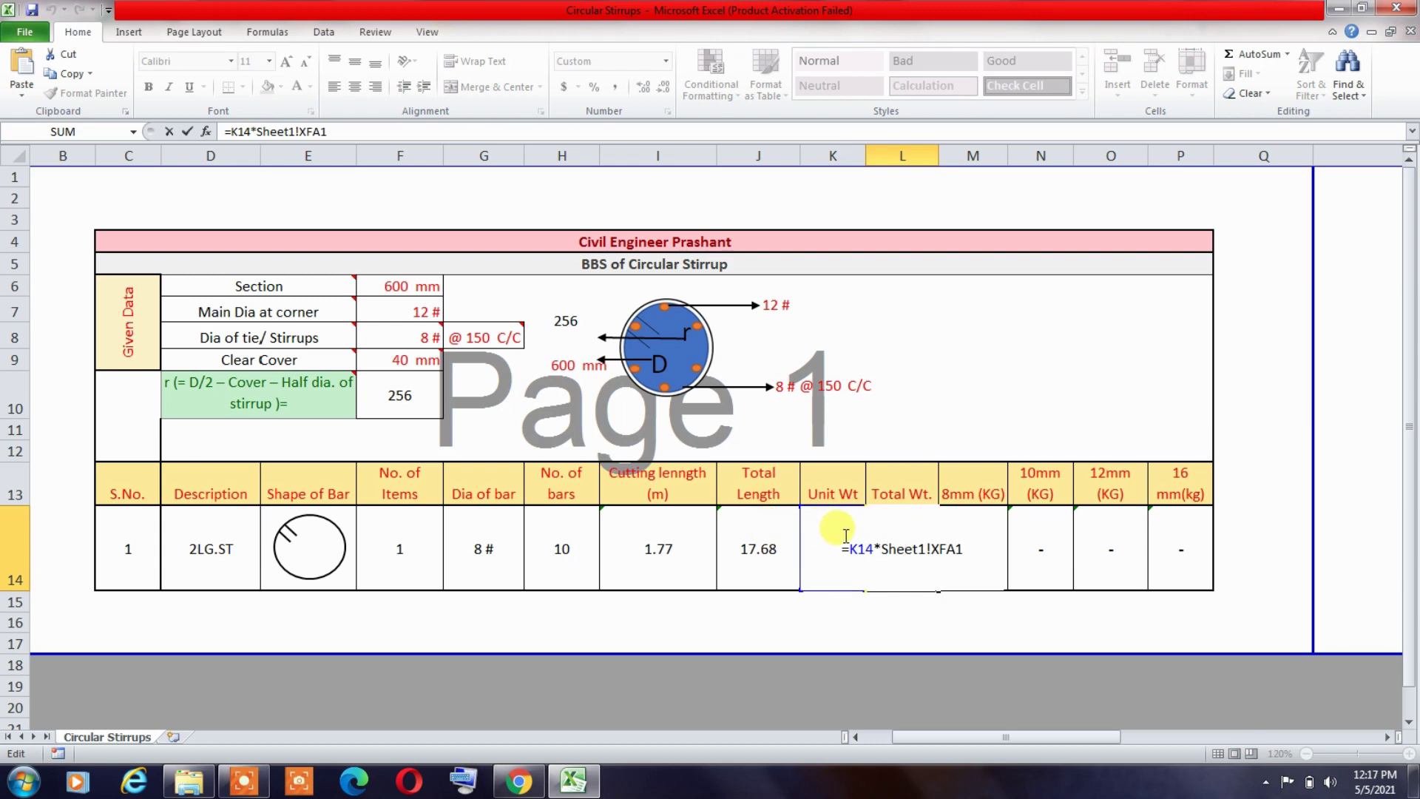
key(Escape)
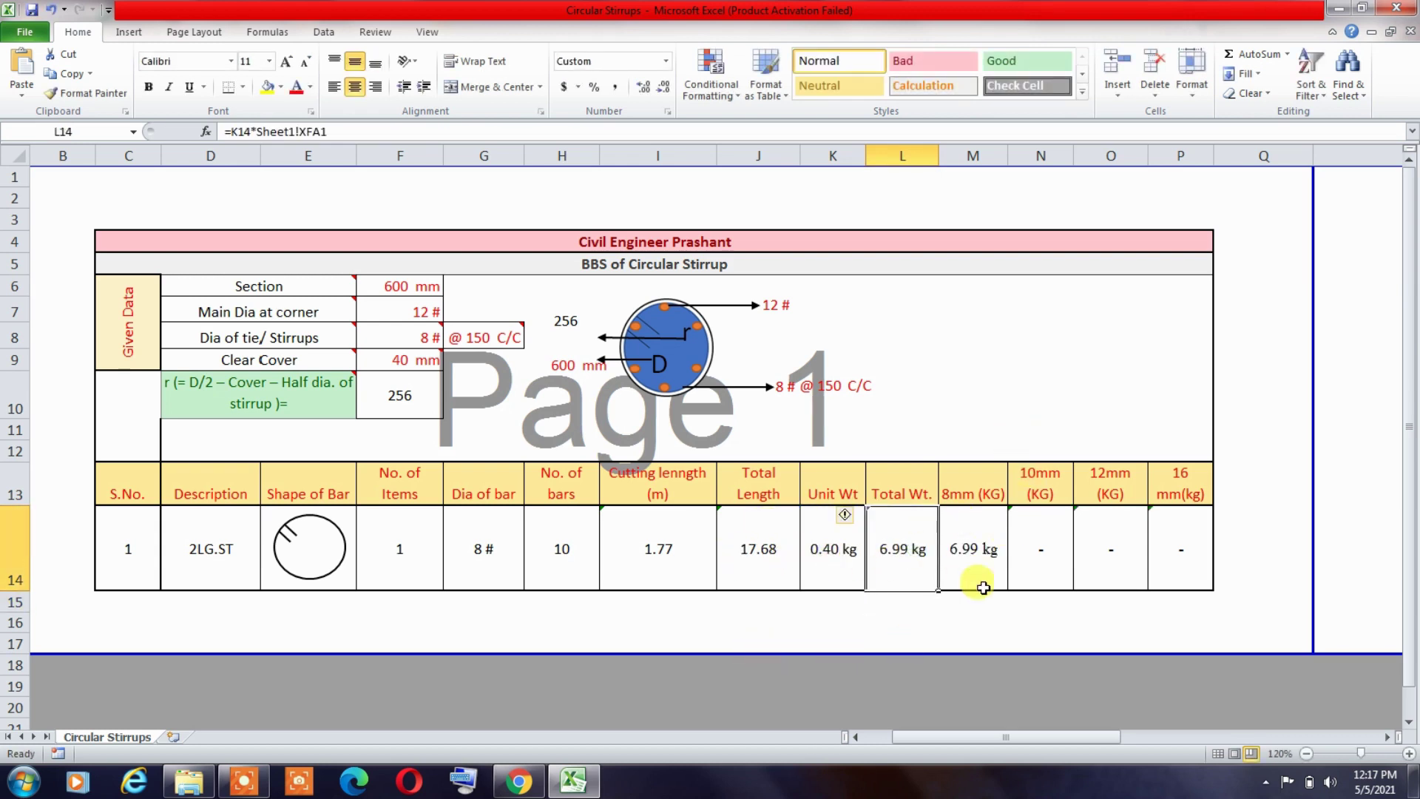
click(974, 534)
click(510, 557)
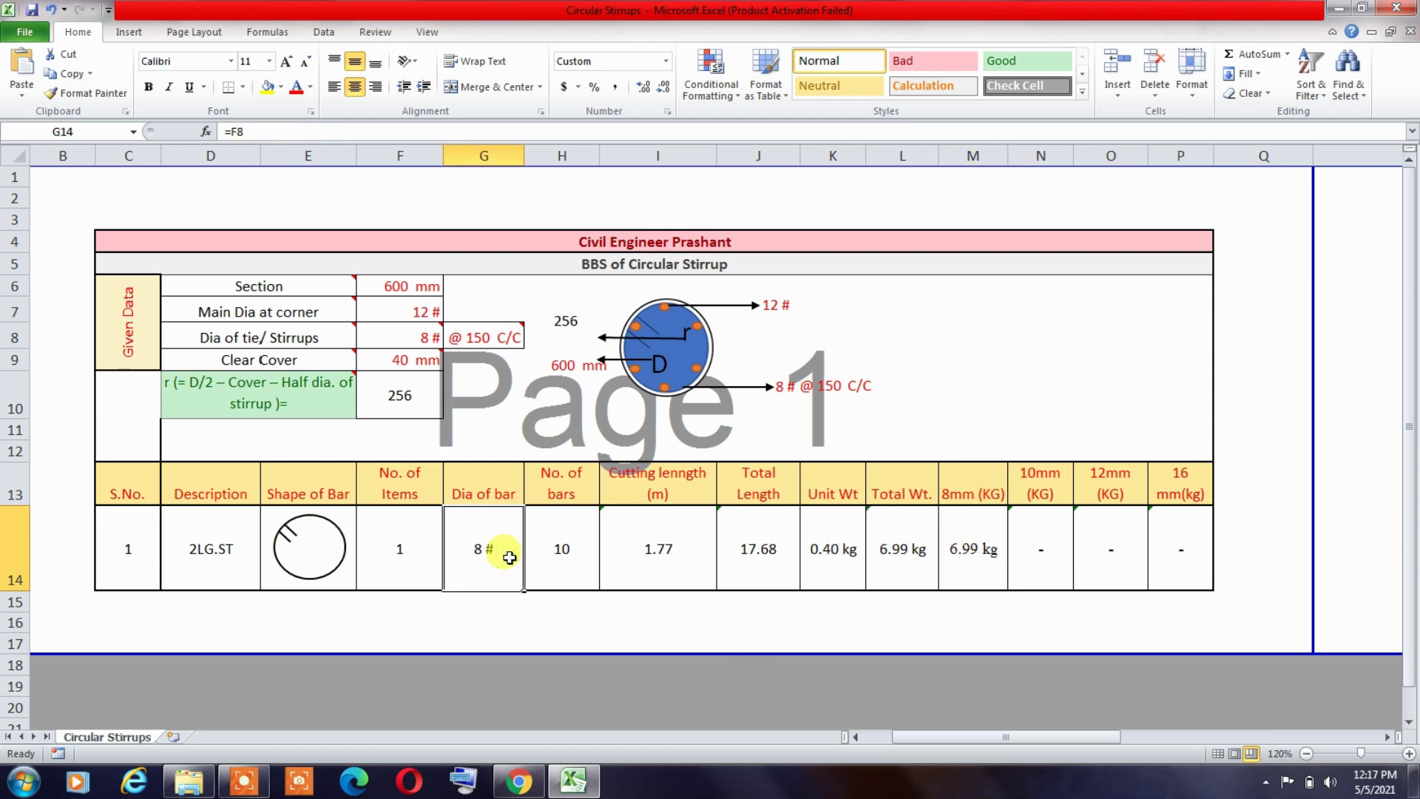
text(10)
key(Return)
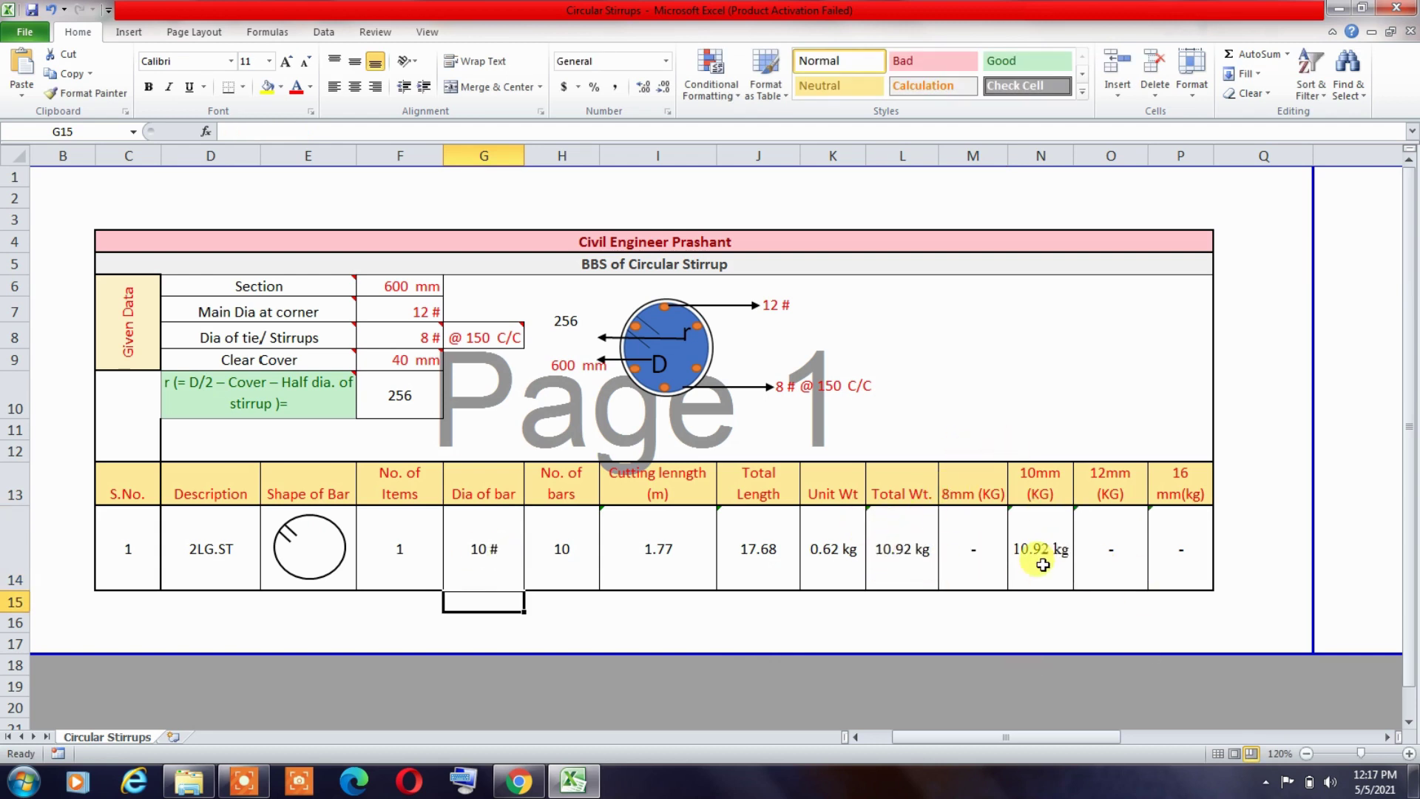
key(ctrl+z)
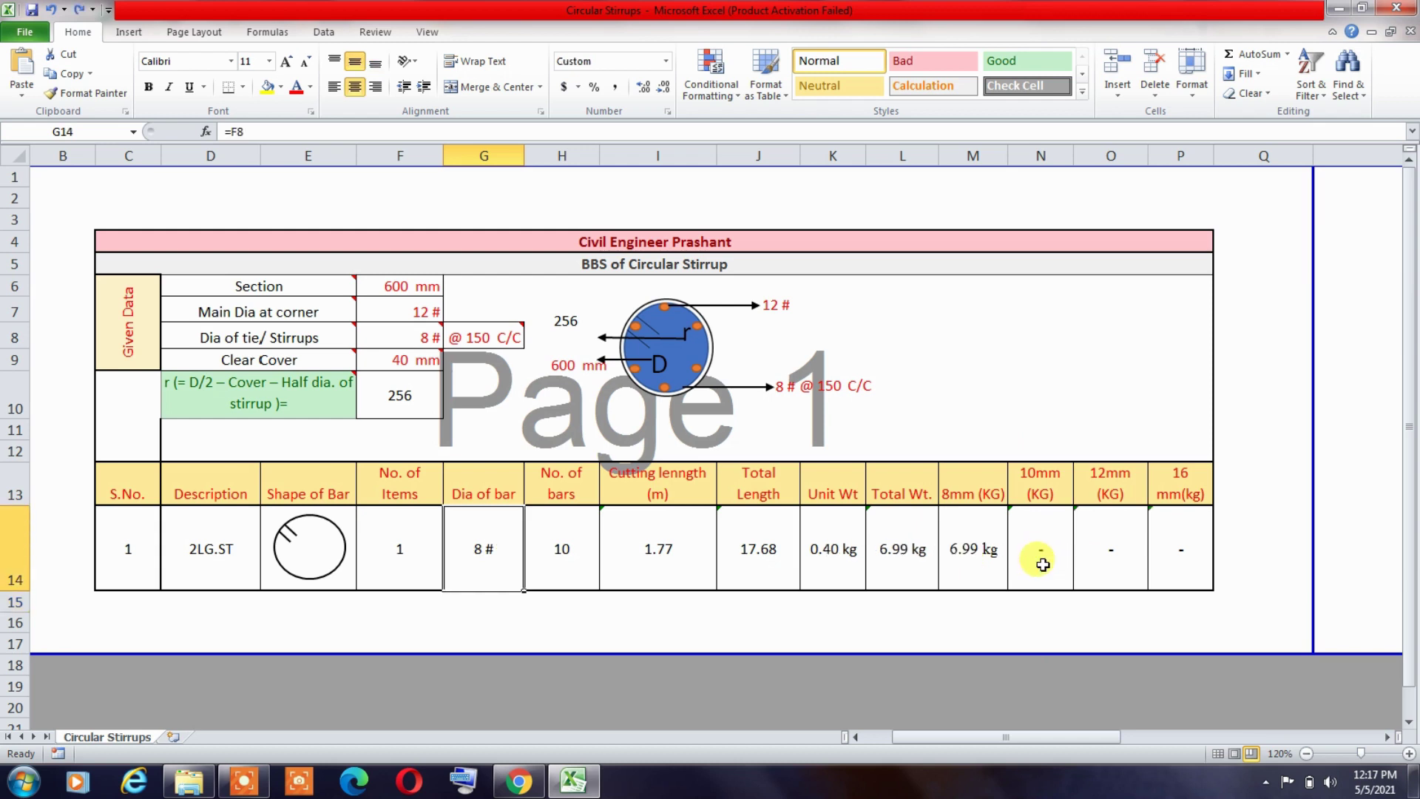
click(975, 551)
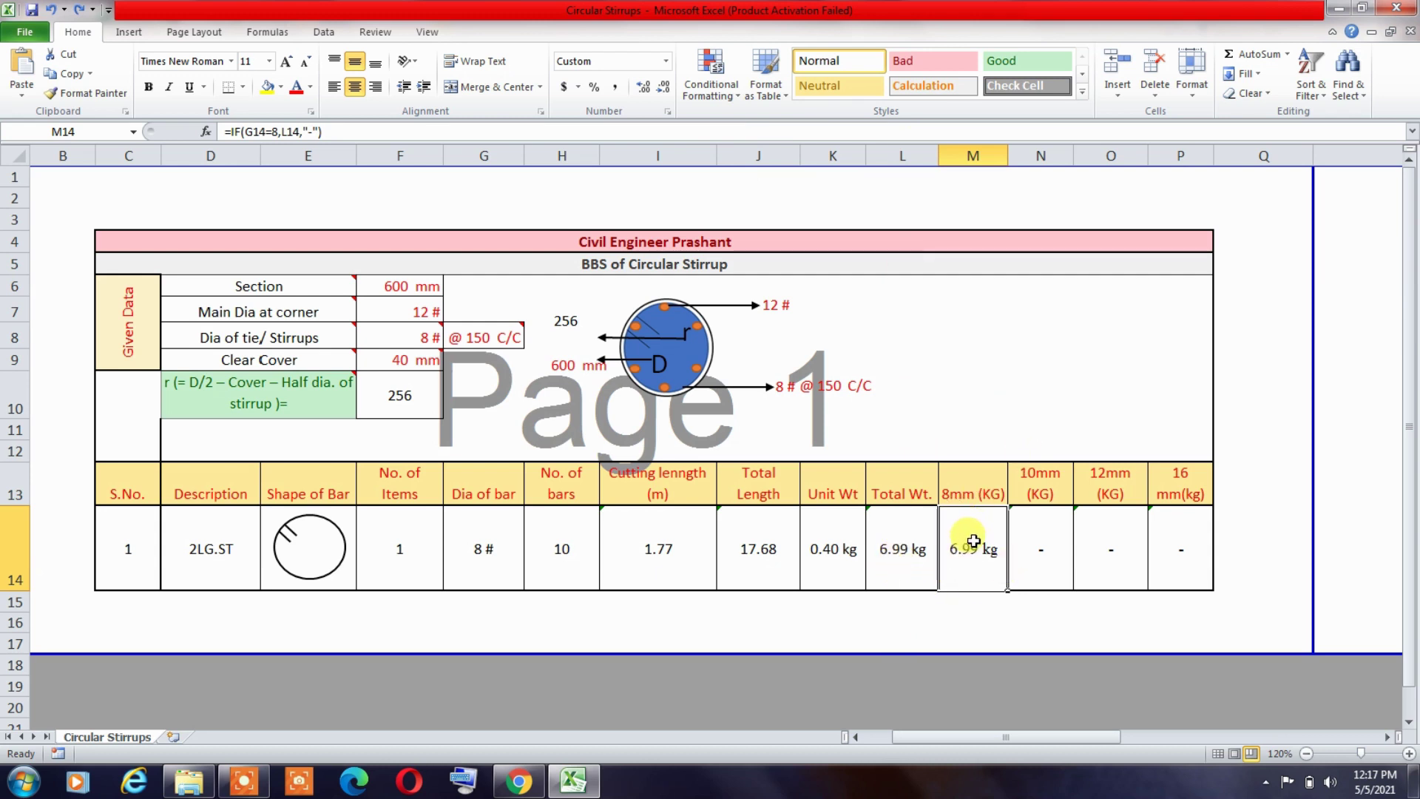
click(1043, 526)
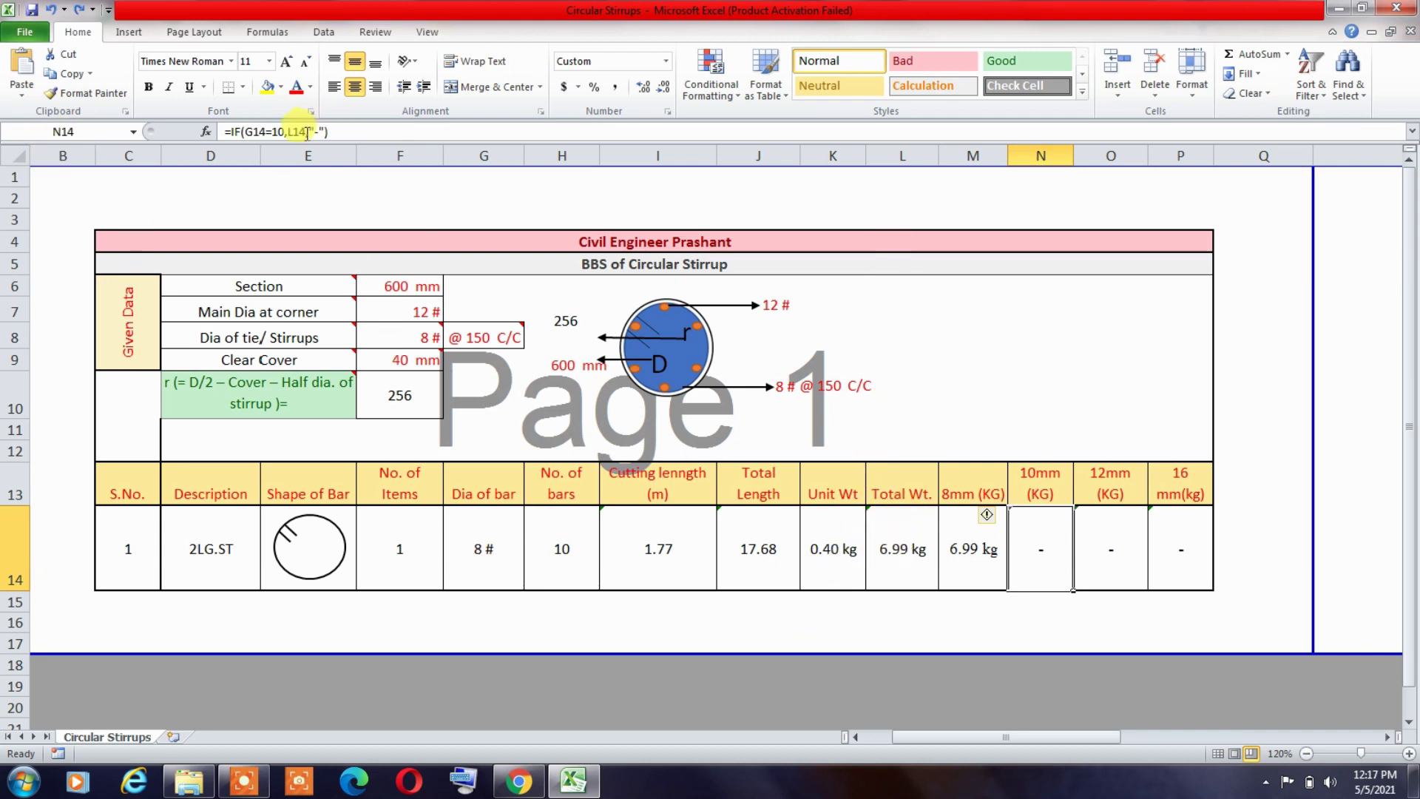
click(1111, 545)
click(1185, 519)
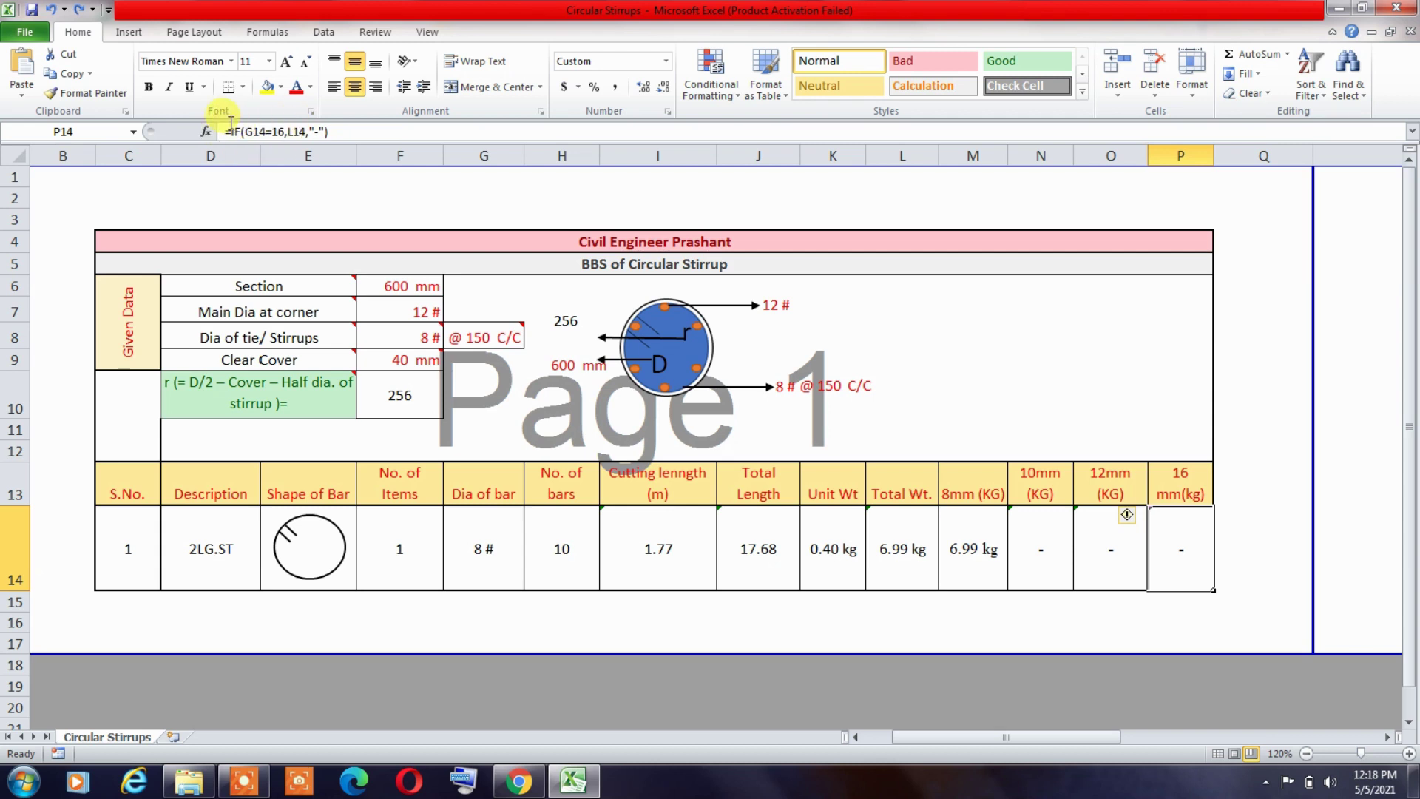
Zoom in, enlarge the formula bar, and select P14's full formula =IF(G14=16,L14,"-").
click(1409, 753)
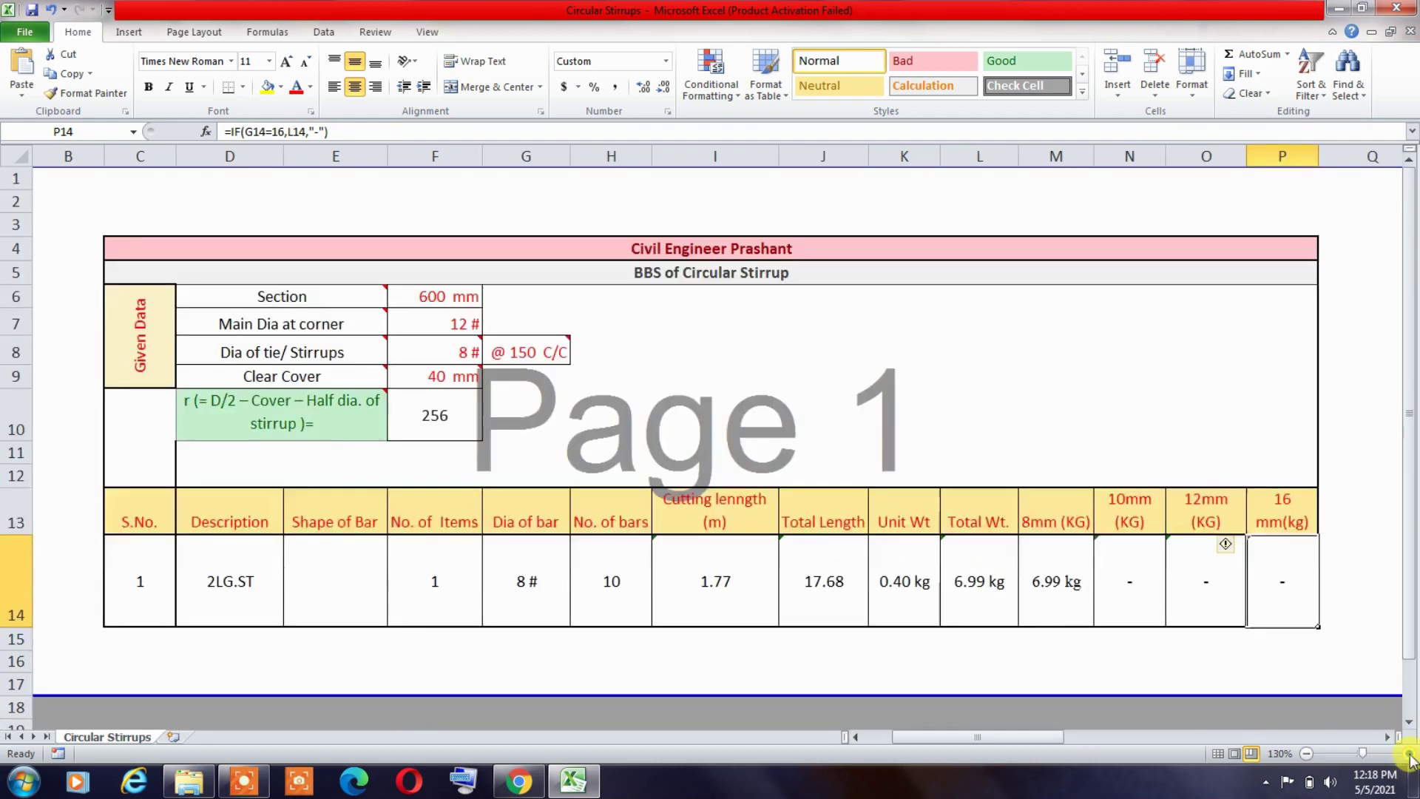
click(1409, 753)
click(1410, 753)
click(1409, 753)
click(1409, 753)
click(1409, 753)
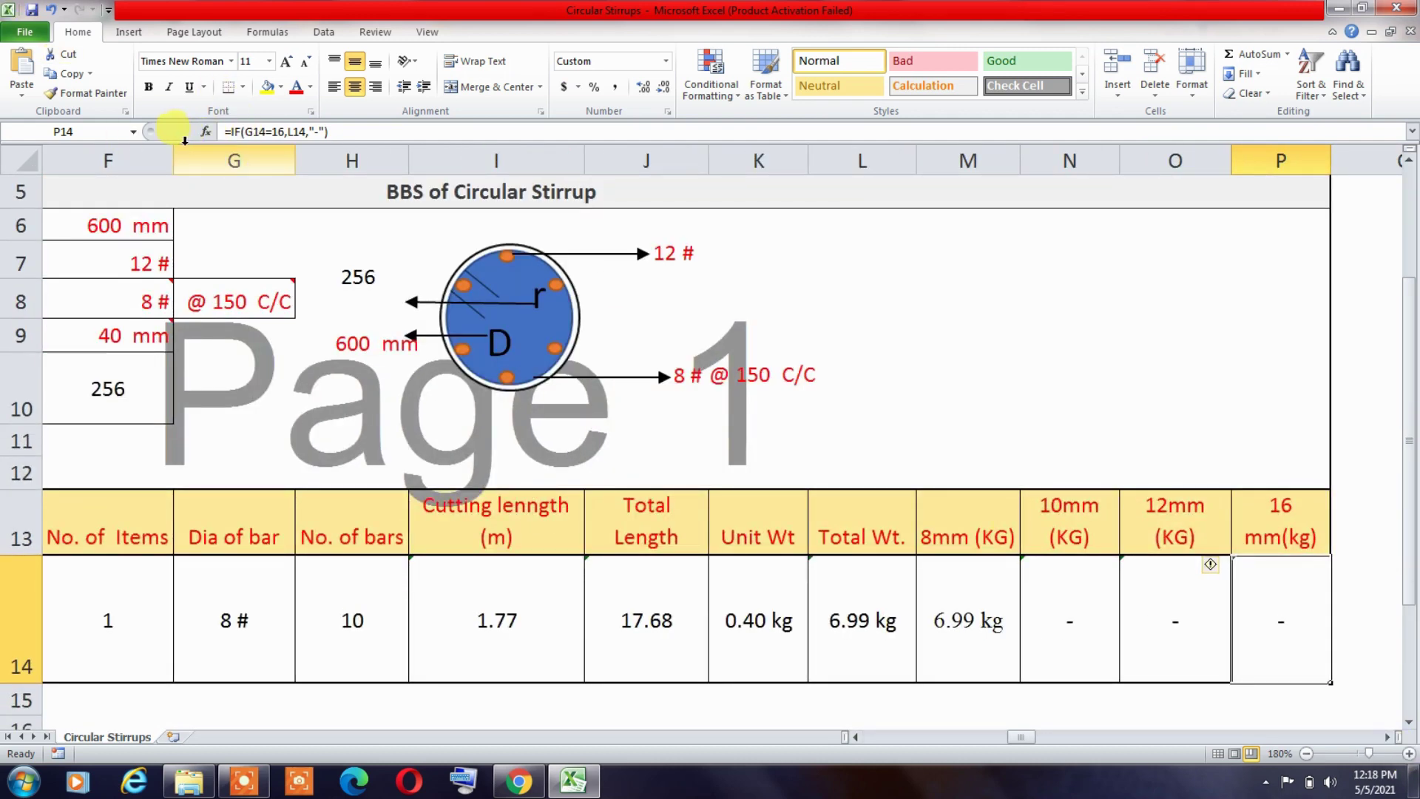
drag(111, 143, 162, 171)
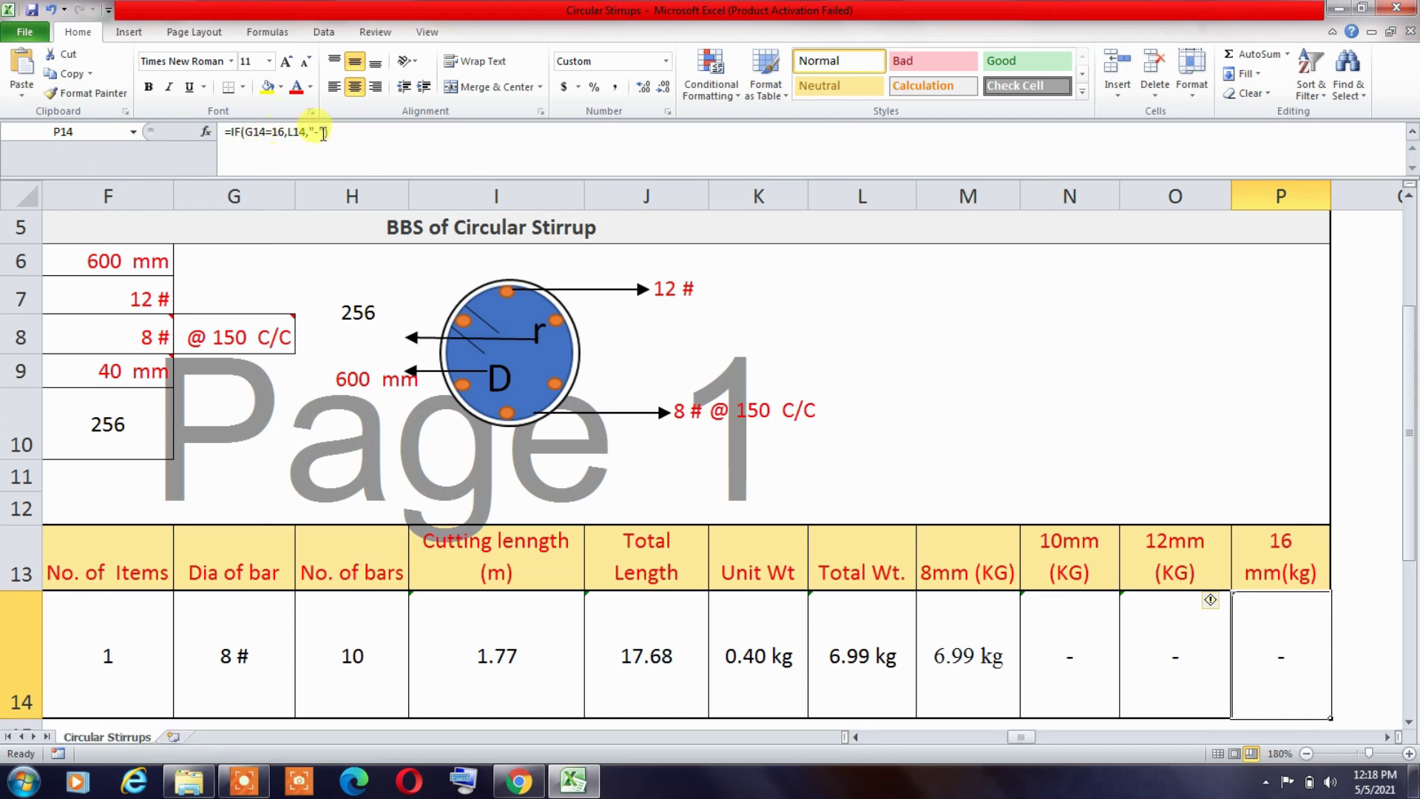
click(337, 134)
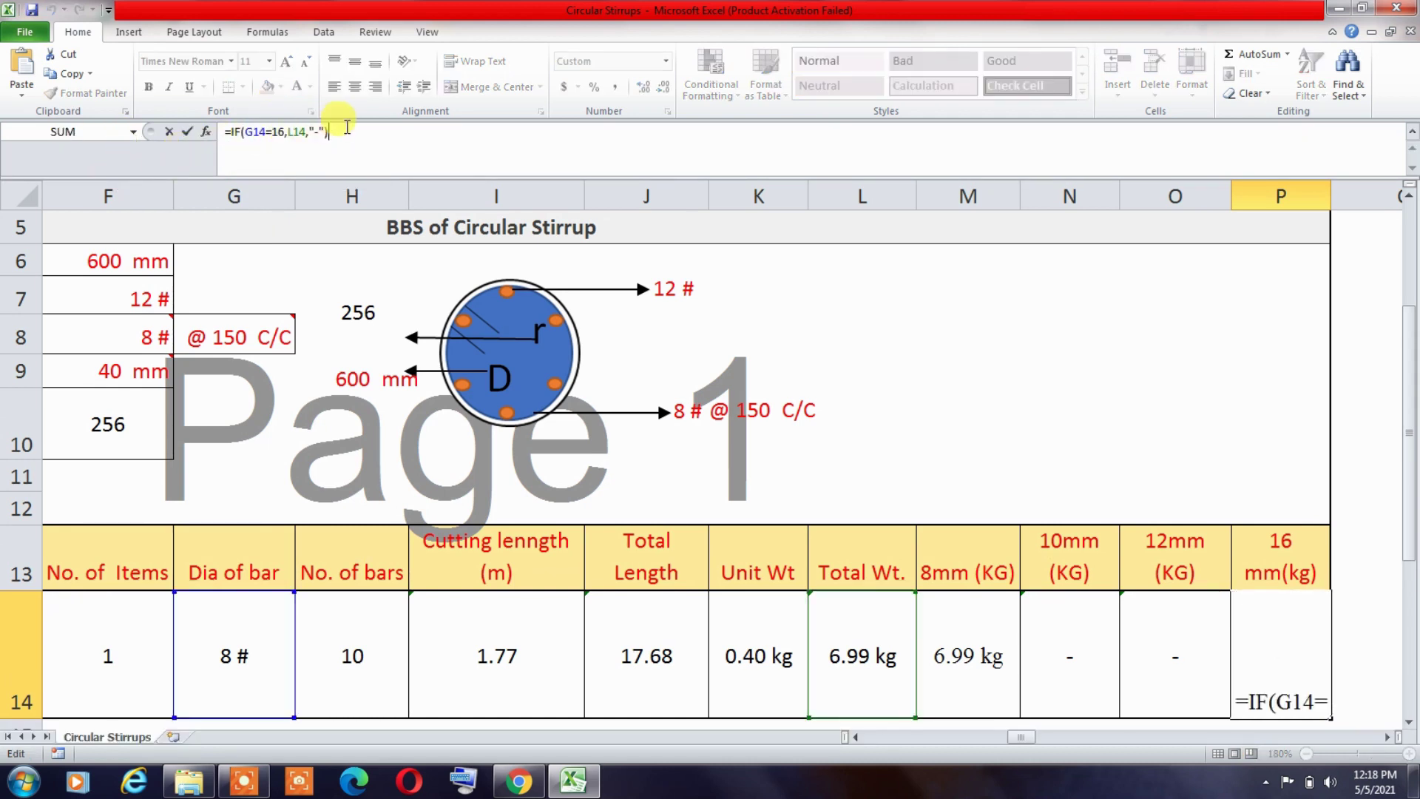
drag(347, 130, 215, 132)
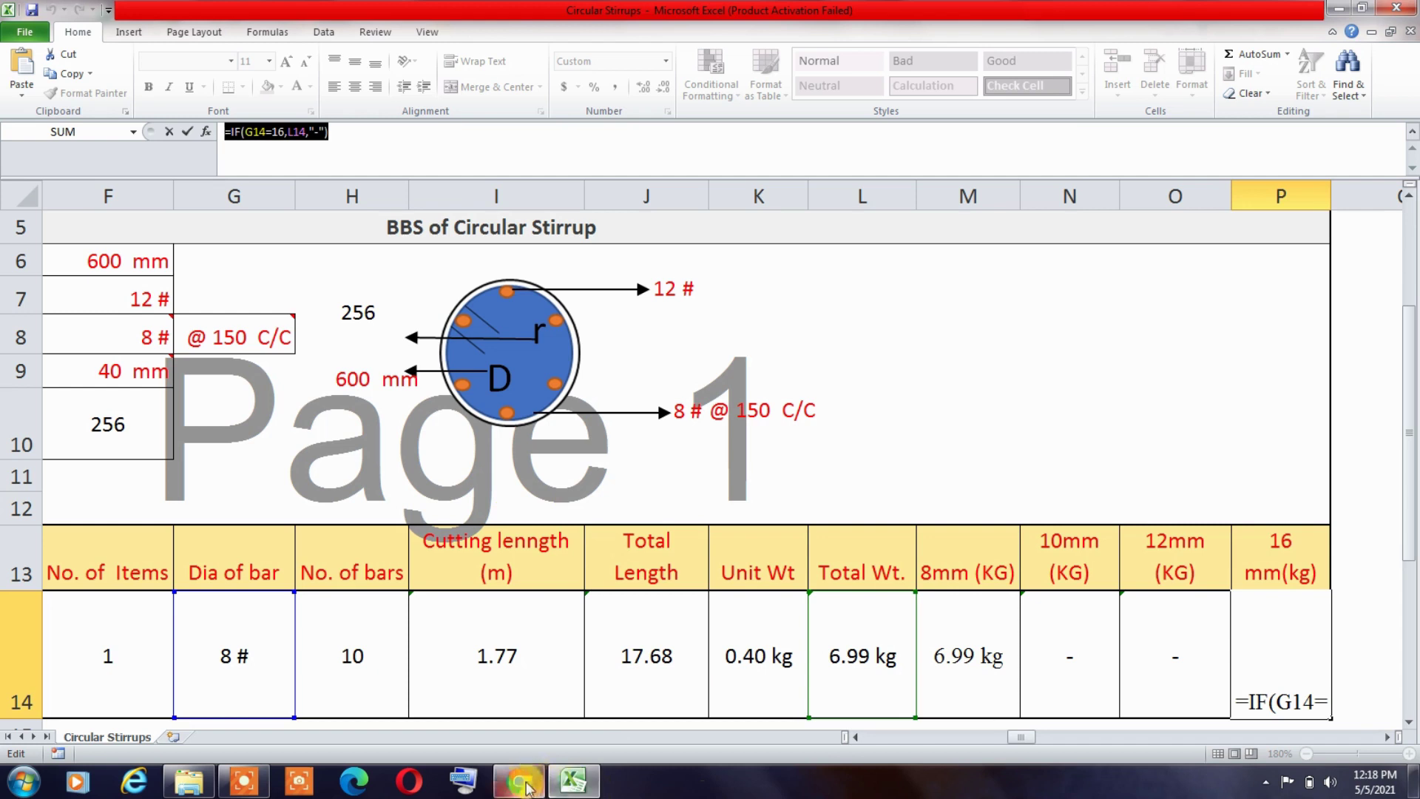
click(258, 788)
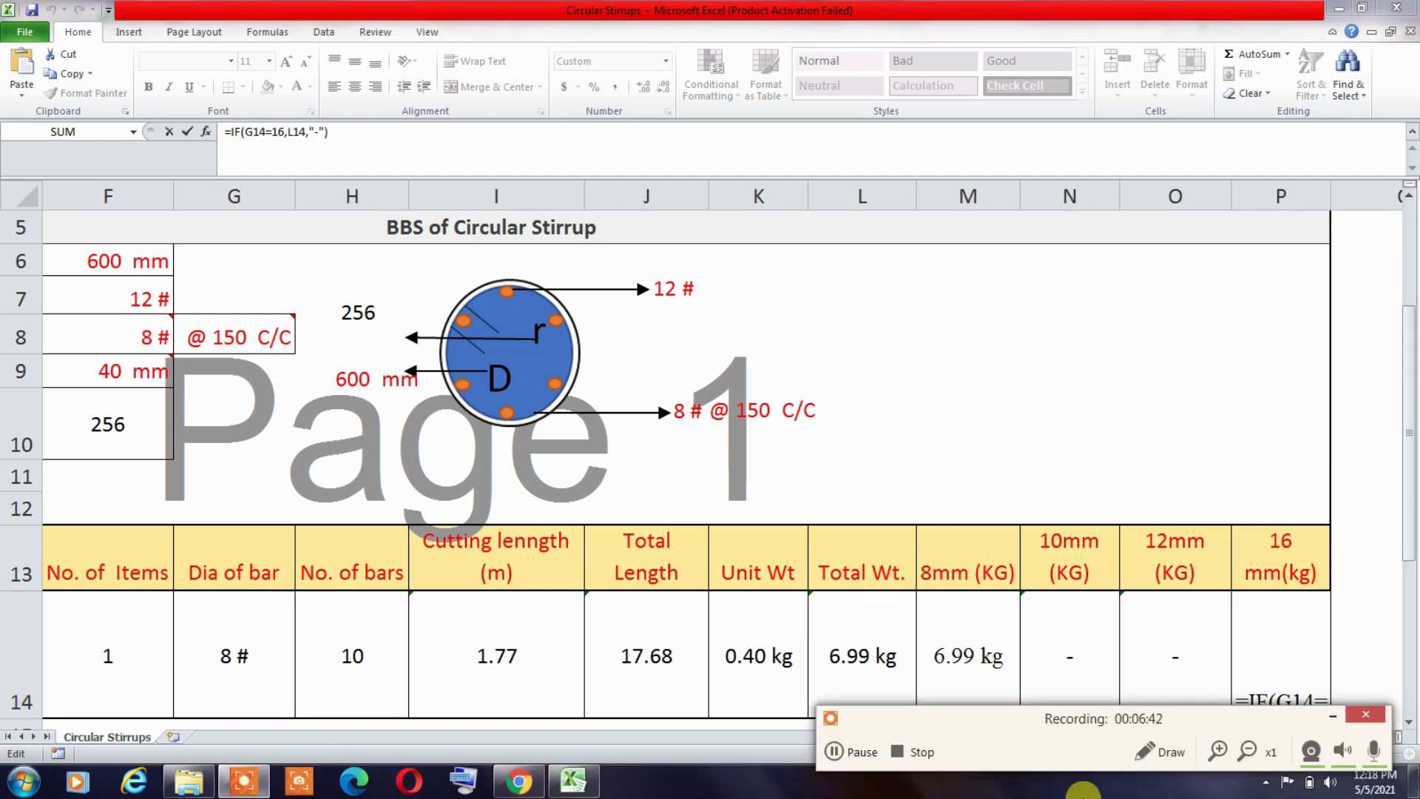
click(923, 753)
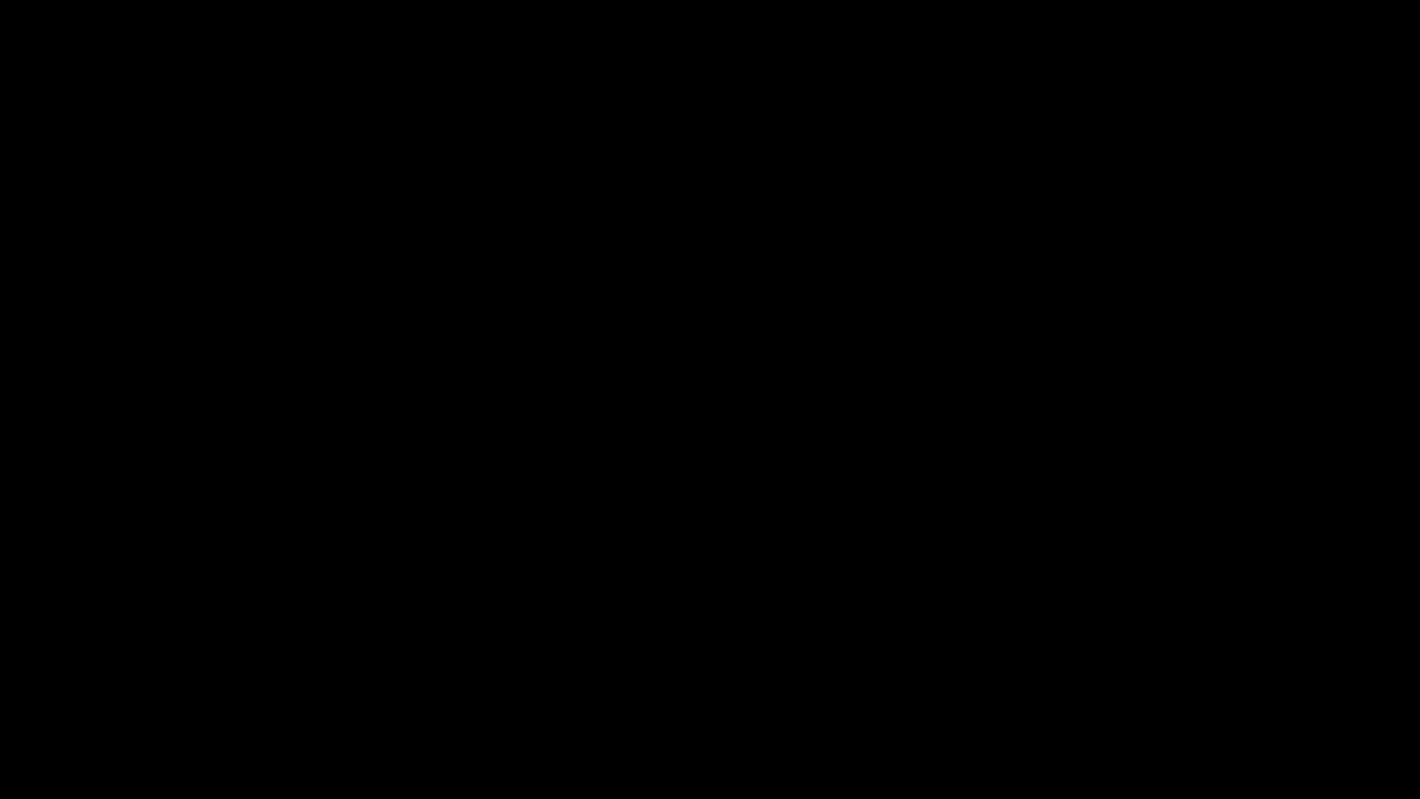